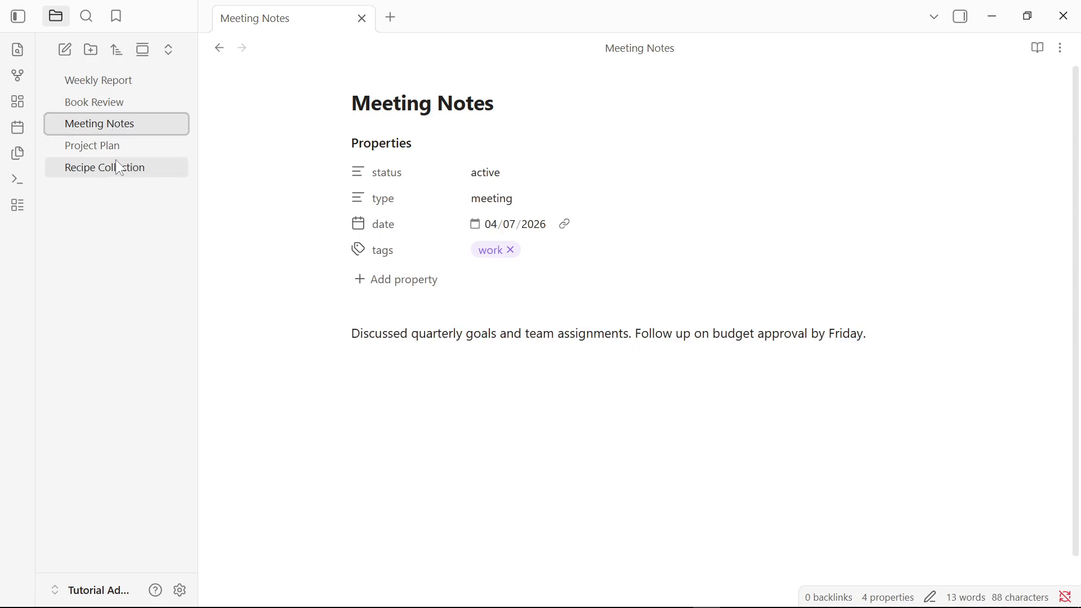
Step: Review the properties of the existing notes, from Recipe Collection and Project Plan through Meeting Notes, Book Review and Weekly Report
left_click(118, 168)
left_click(122, 151)
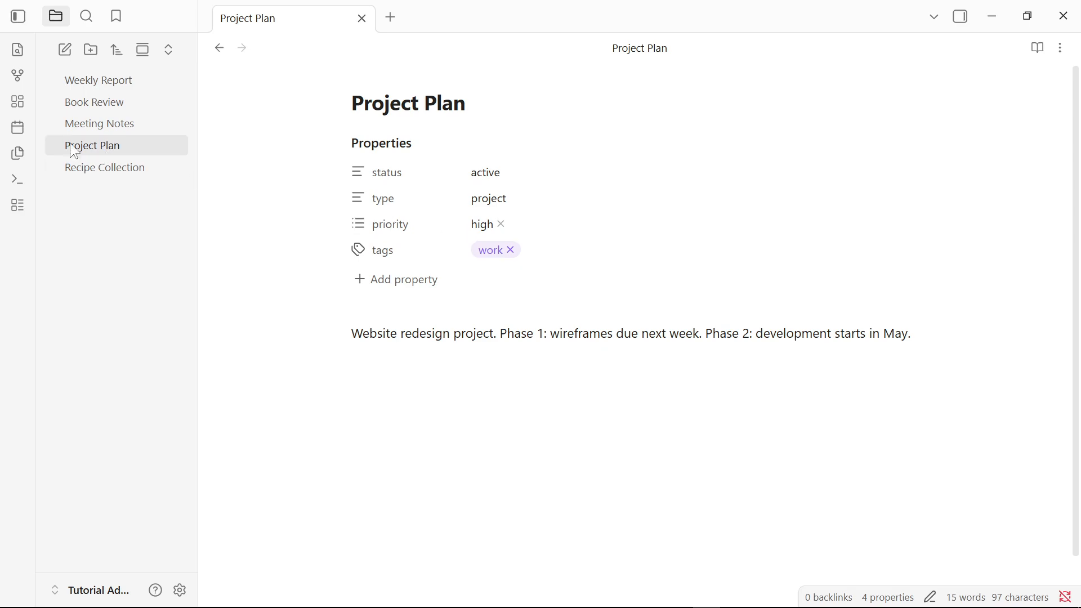
left_click(112, 169)
left_click(118, 146)
left_click(122, 125)
left_click(125, 104)
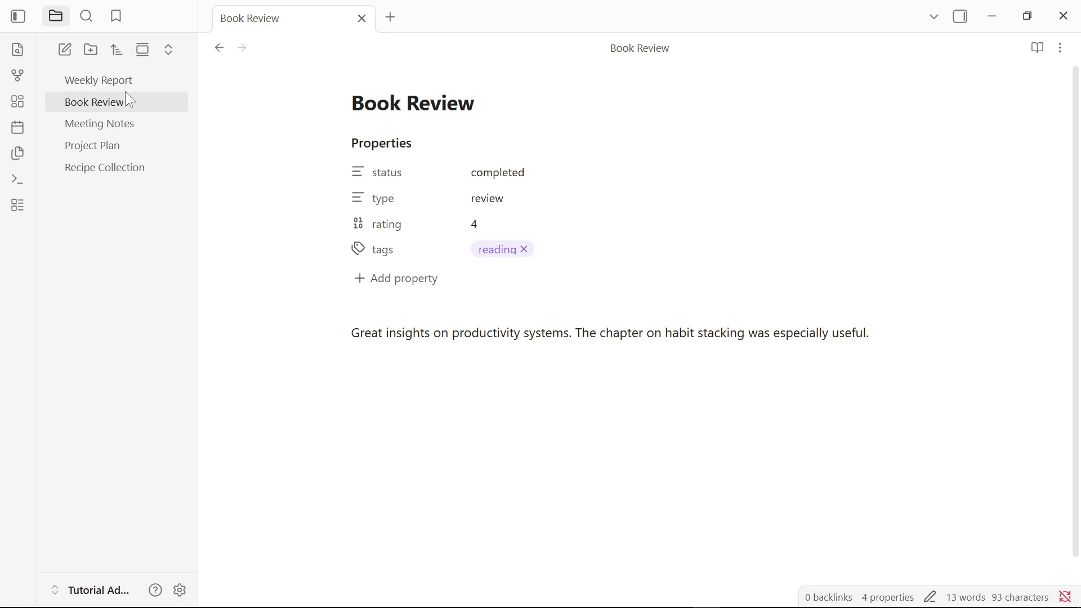
left_click(125, 83)
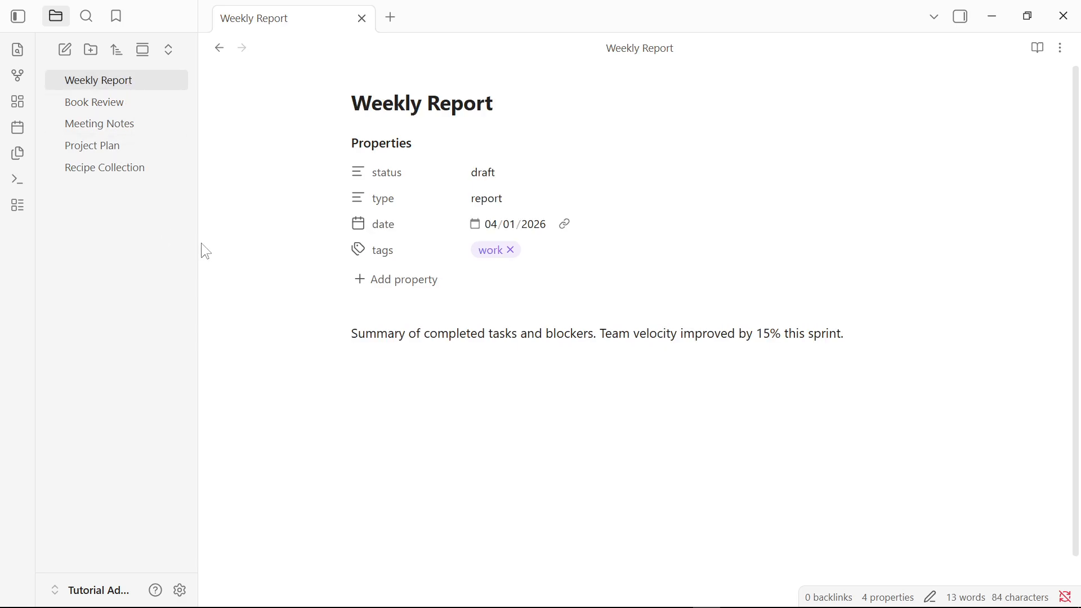
Step: Turn on community plugins for the vault in the settings
left_click(181, 589)
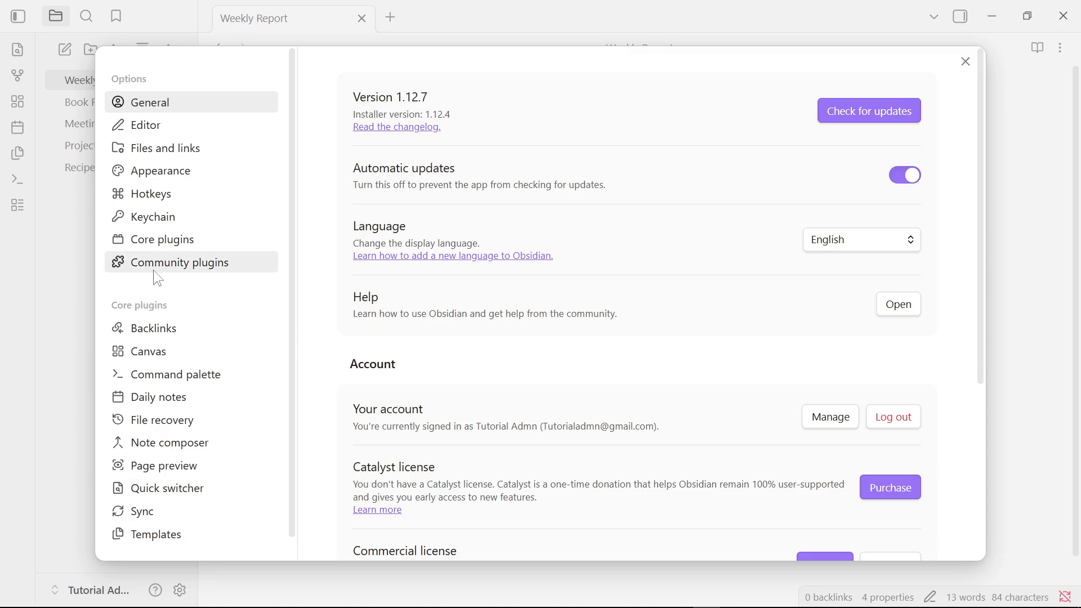
left_click(188, 264)
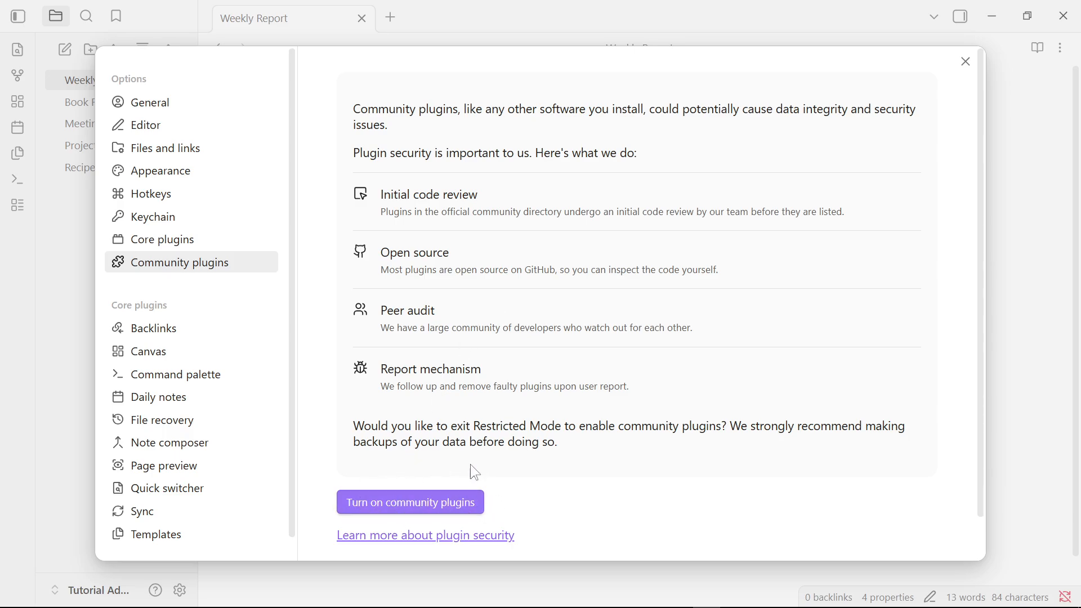
left_click(397, 503)
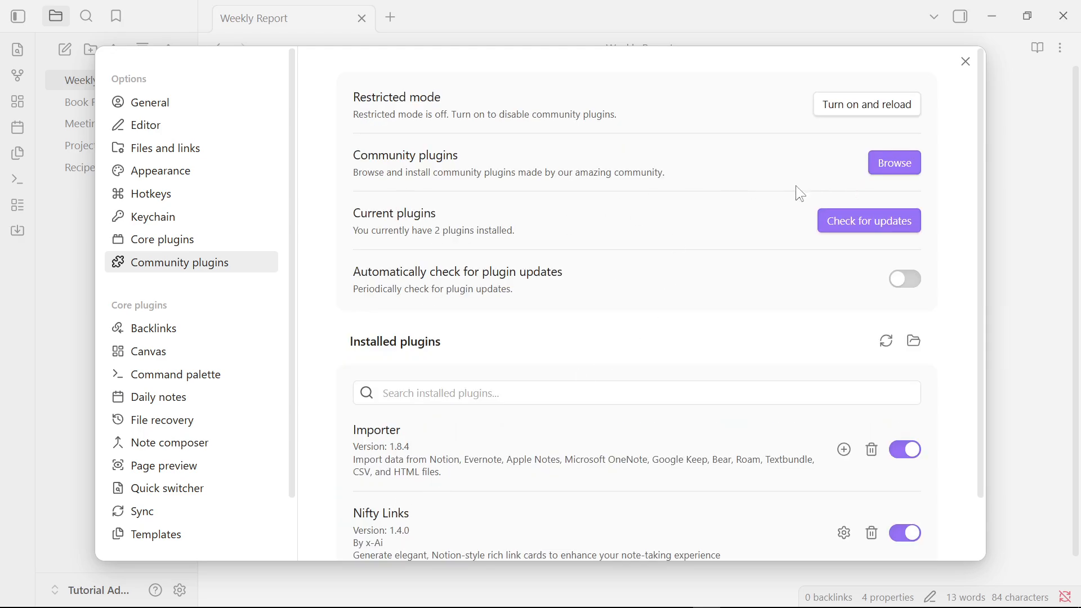
Step: Find the Dataview community plugin, install and enable it, and leave the settings
left_click(903, 169)
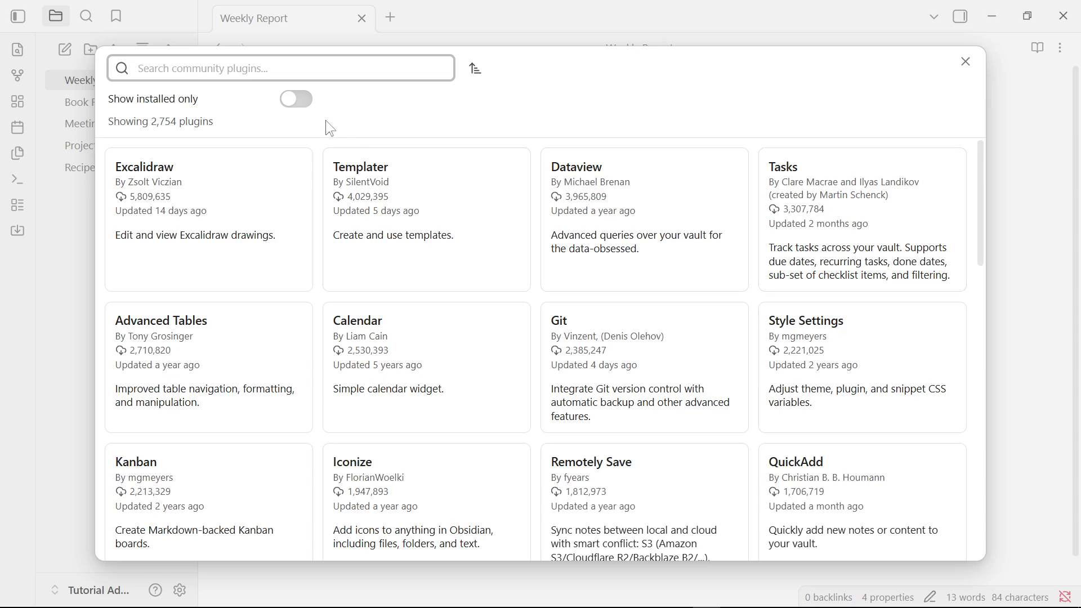
type("data")
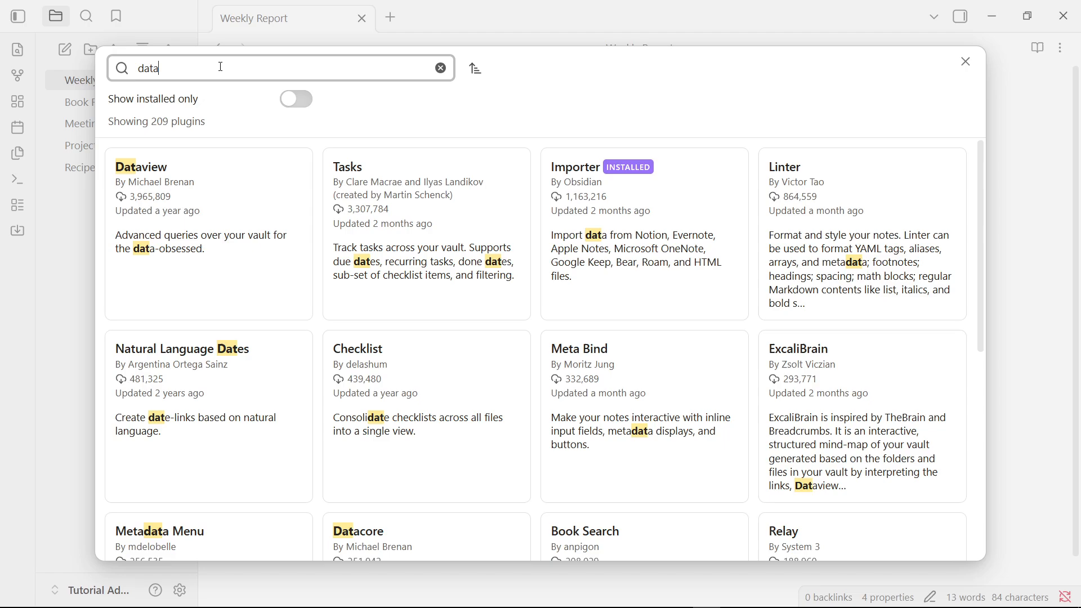
type("view")
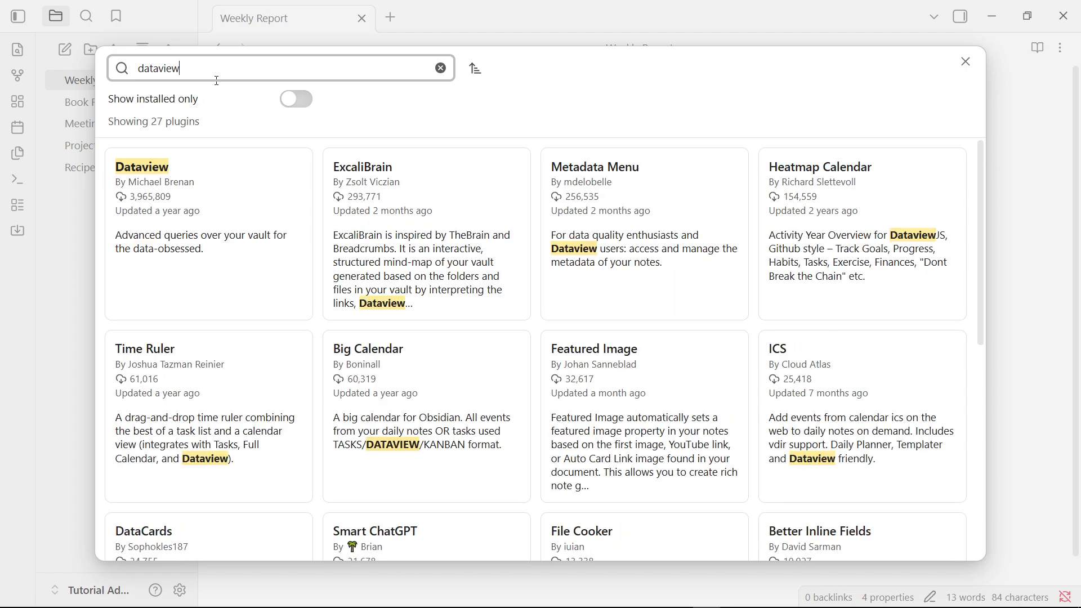
left_click(176, 198)
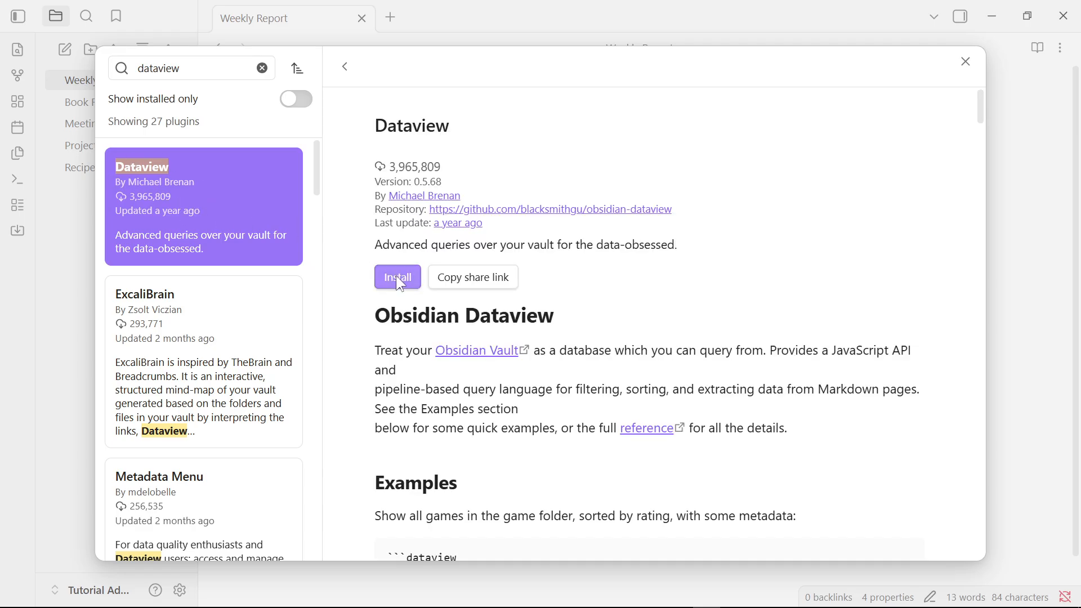
left_click(402, 280)
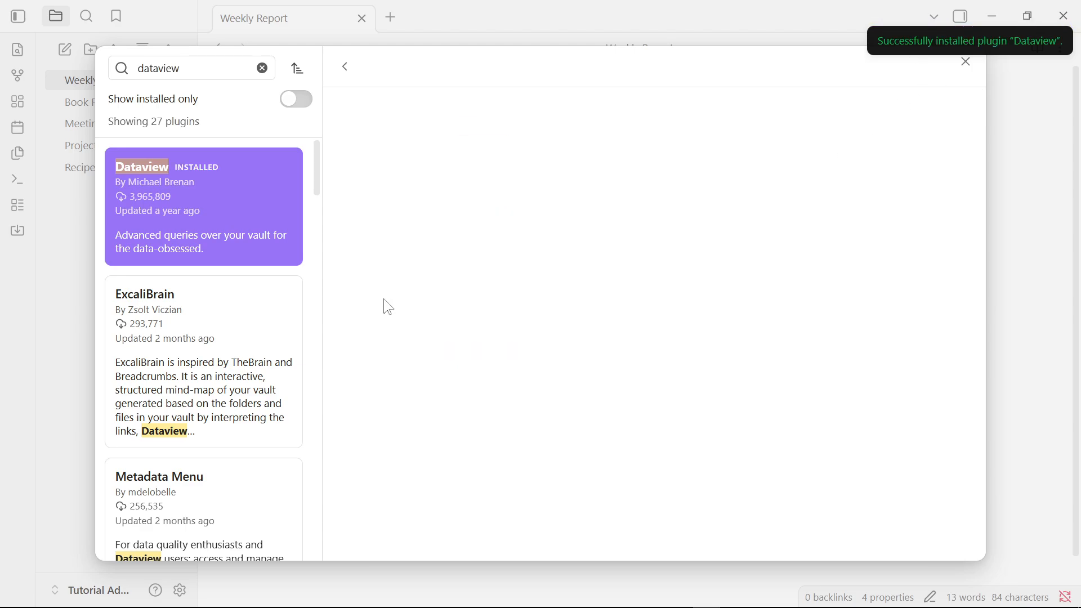
left_click(408, 279)
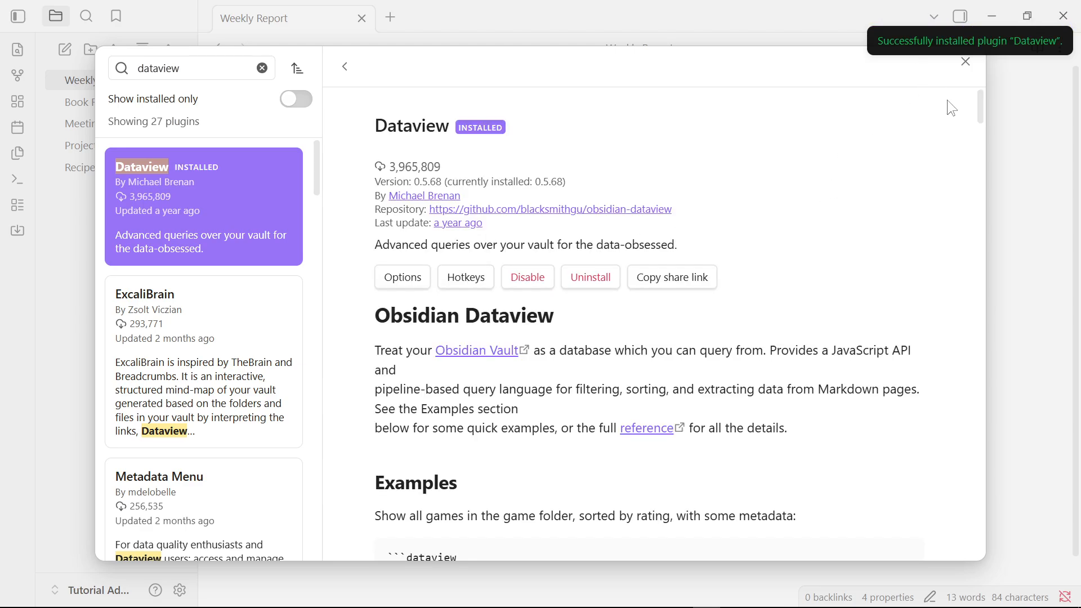
left_click(963, 70)
left_click(963, 70)
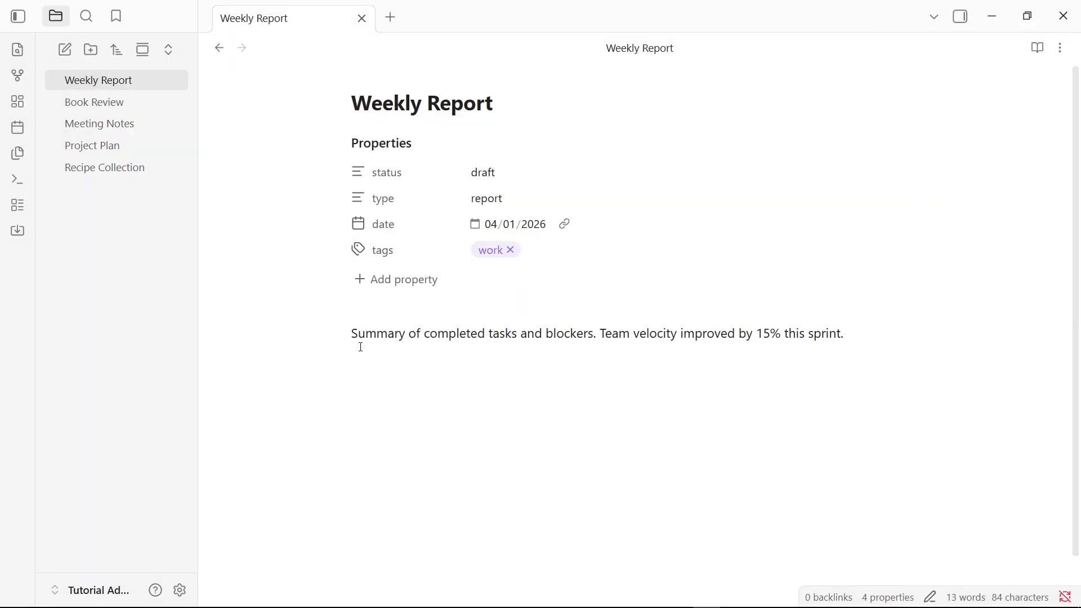
Step: Create a new note titled "Dataview Queries"
left_click(65, 51)
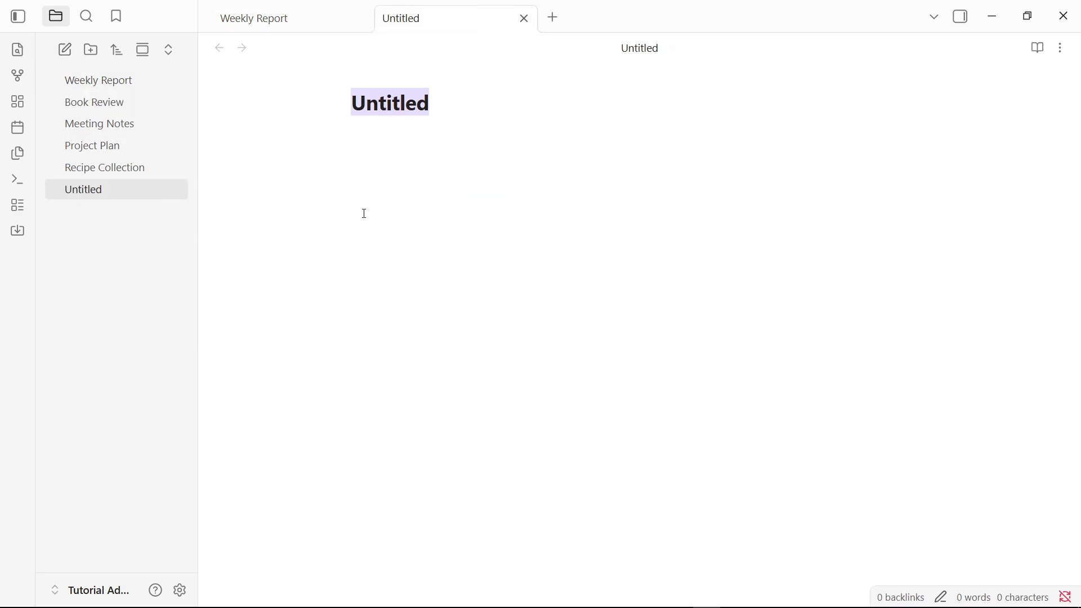
type("Dataview Queries")
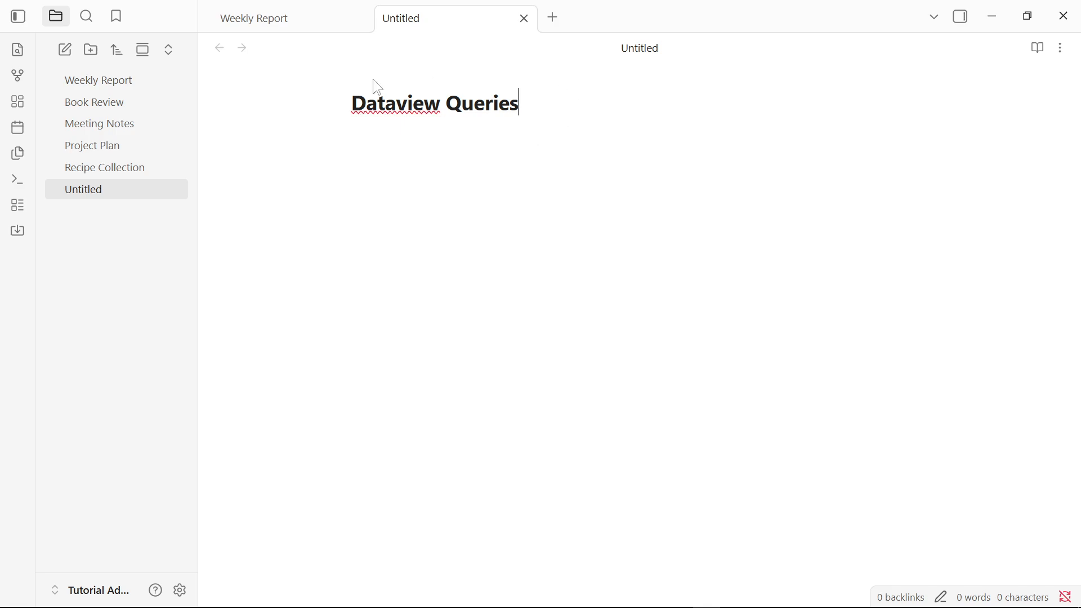
left_click_drag(523, 106, 348, 106)
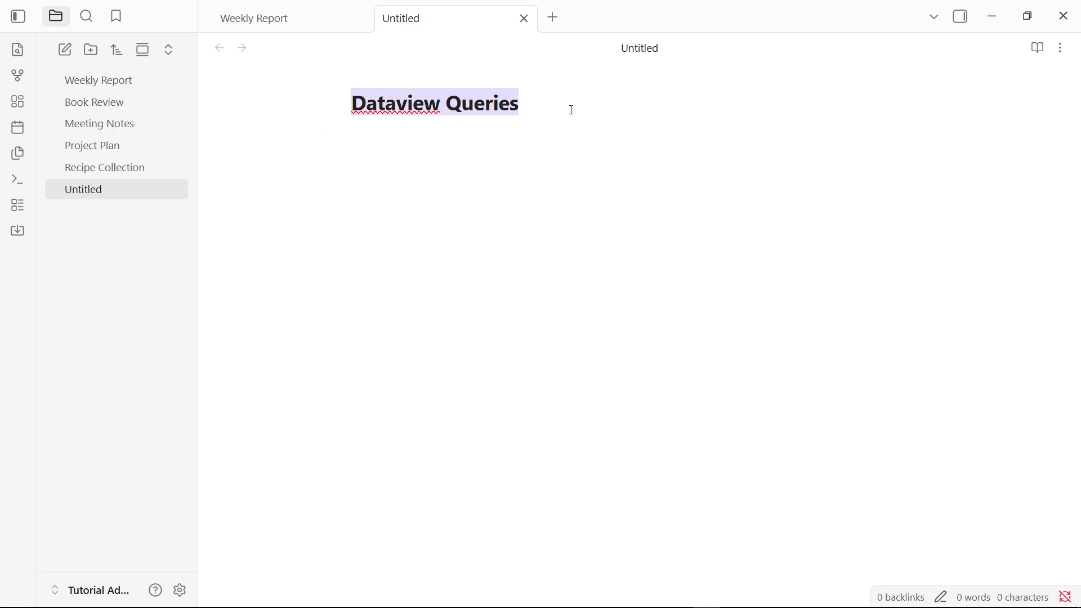
left_click_drag(546, 110, 542, 107)
key("Return")
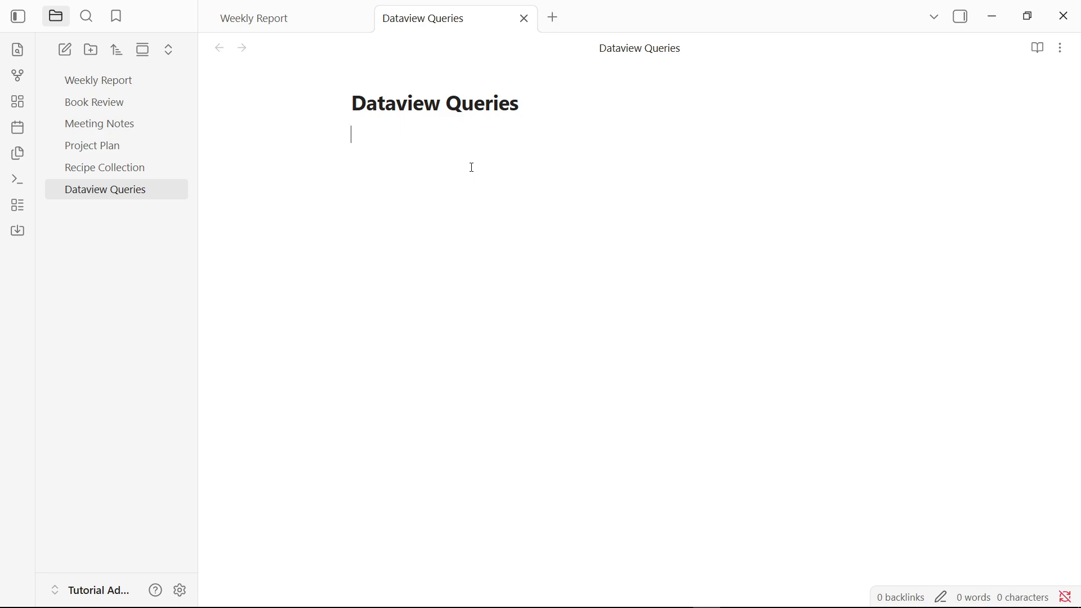
Step: Add a dataview code block containing the query "List" to the note and render its results
type("```datv")
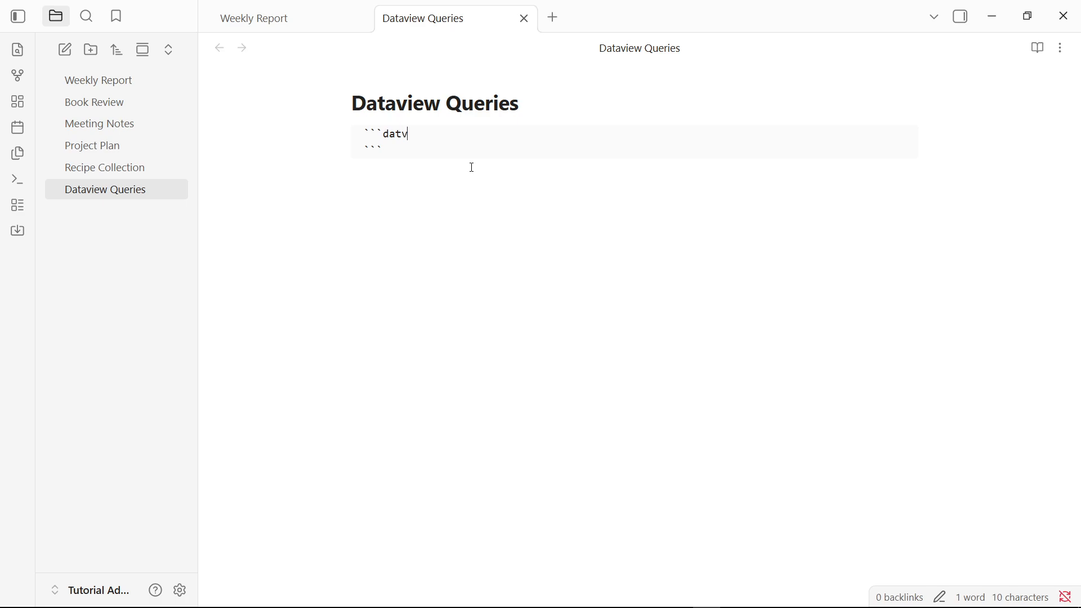
key("BackSpace")
type("aview ")
type("List")
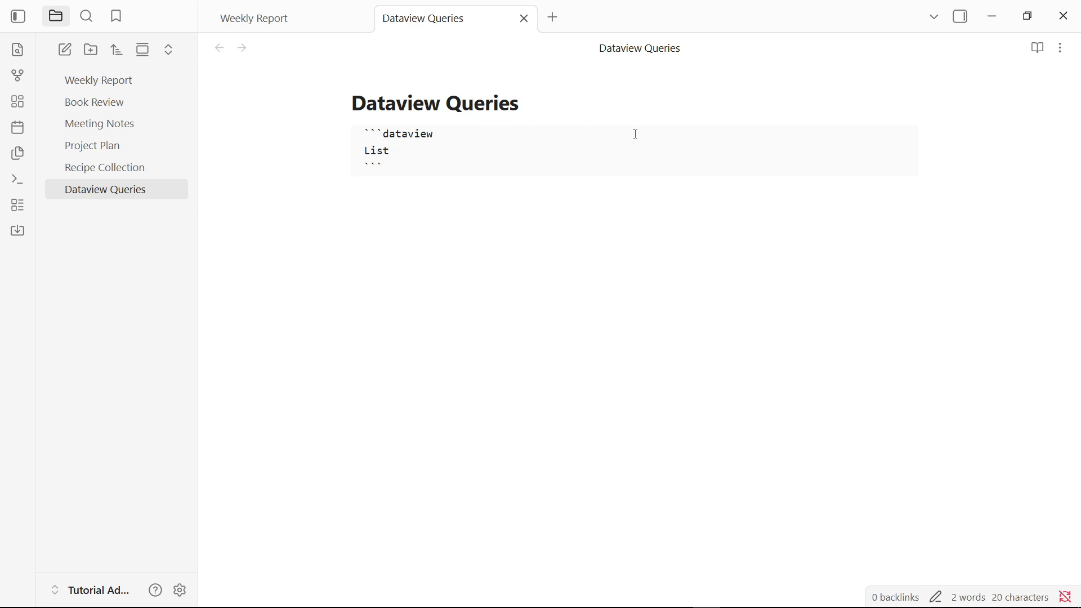
left_click(1032, 48)
left_click(1033, 48)
left_click(1041, 48)
left_click(1041, 48)
key("Return")
mouse_move(430, 214)
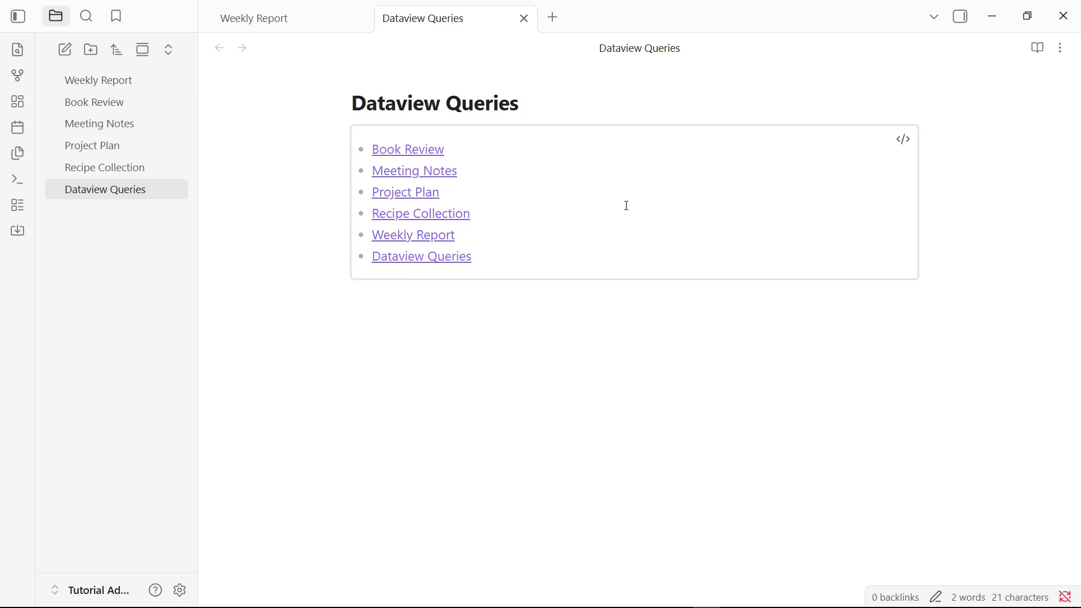
Step: Inspect the list query's source, follow its Meeting Notes result link, and close that note's tab
left_click(903, 138)
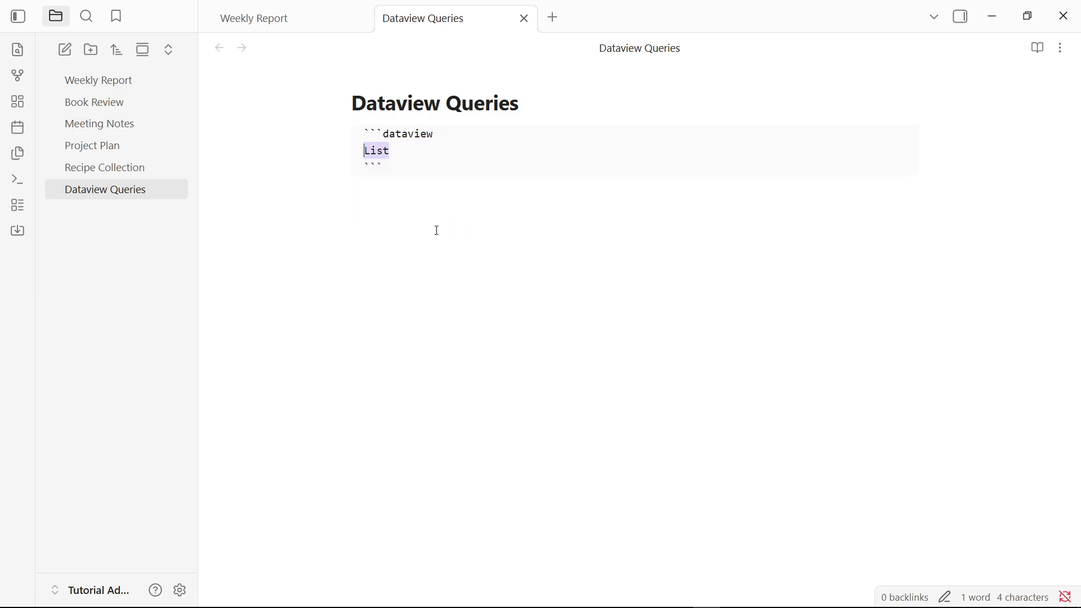
left_click(411, 178)
left_click(410, 171)
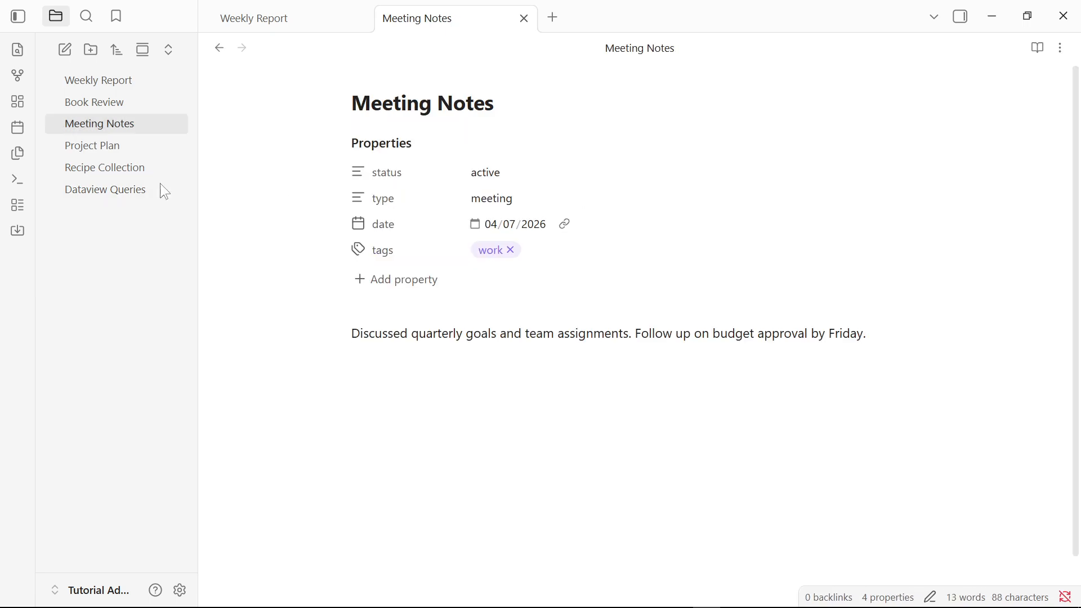
middle_click(428, 22)
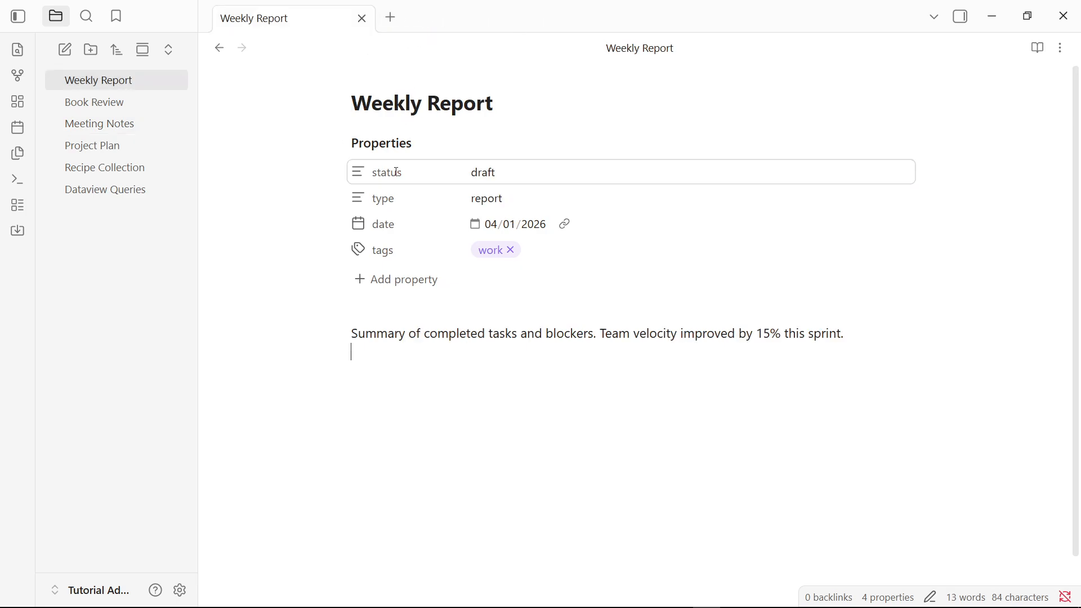
Step: Reopen the Dataview Queries note and start a second, empty dataview code block below the list query
left_click(118, 194)
key("Return")
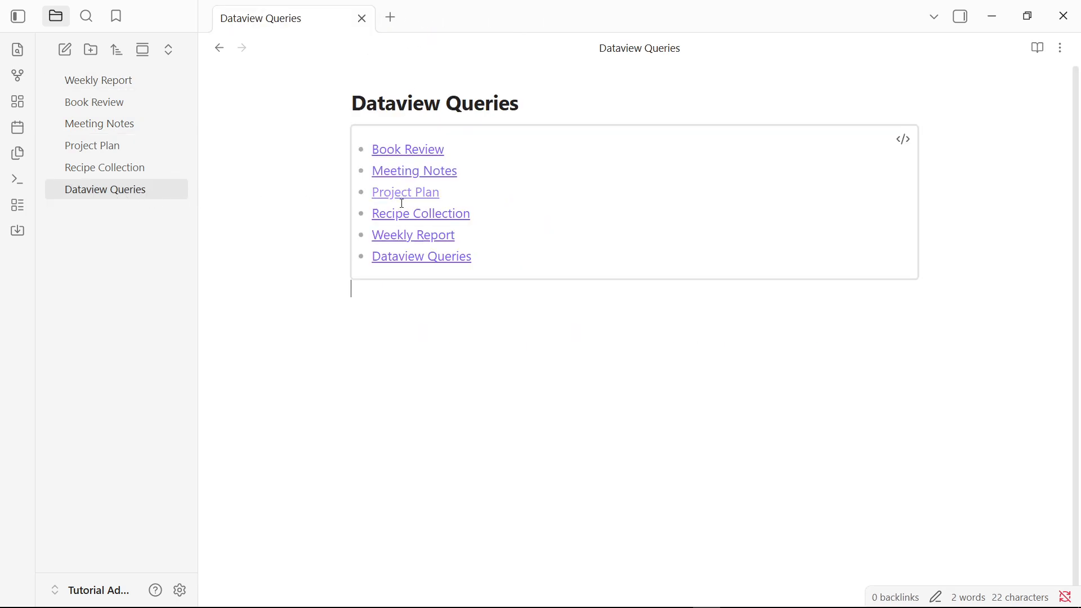
type("dataview")
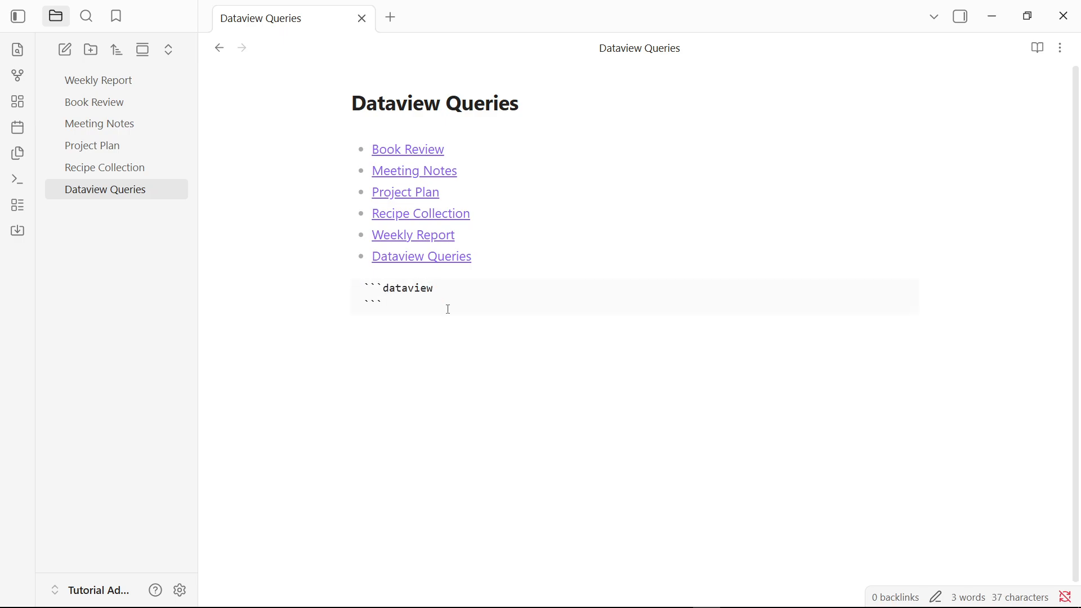
key("Return")
Step: Copy "TABLE status, type, date" from Notepad into the second dataview block and view the rendered table in reading view
key("alt+Tab")
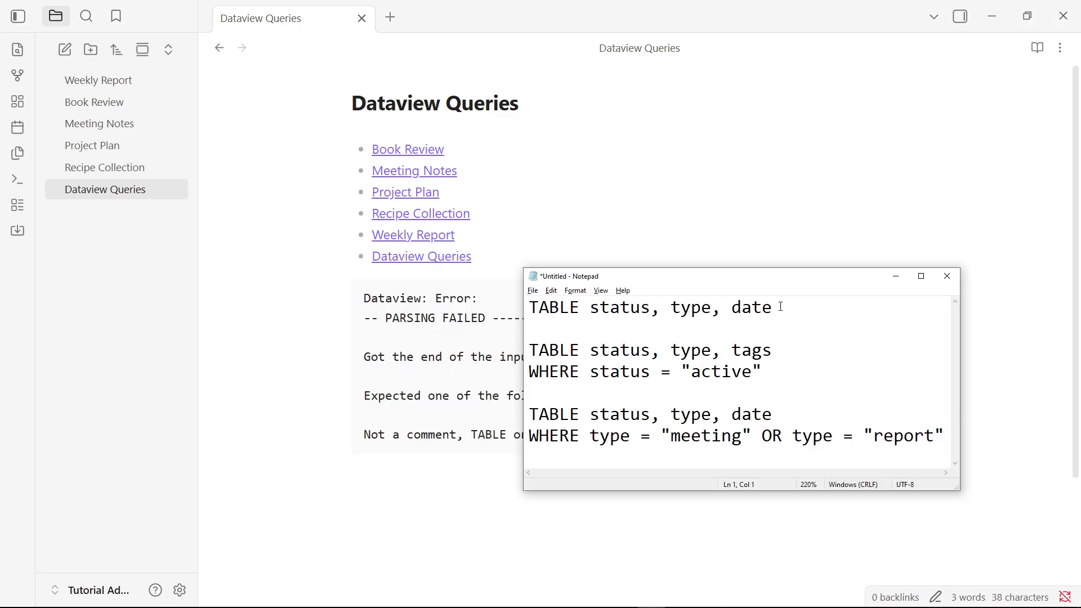
left_click_drag(779, 307, 528, 310)
key("ctrl+c")
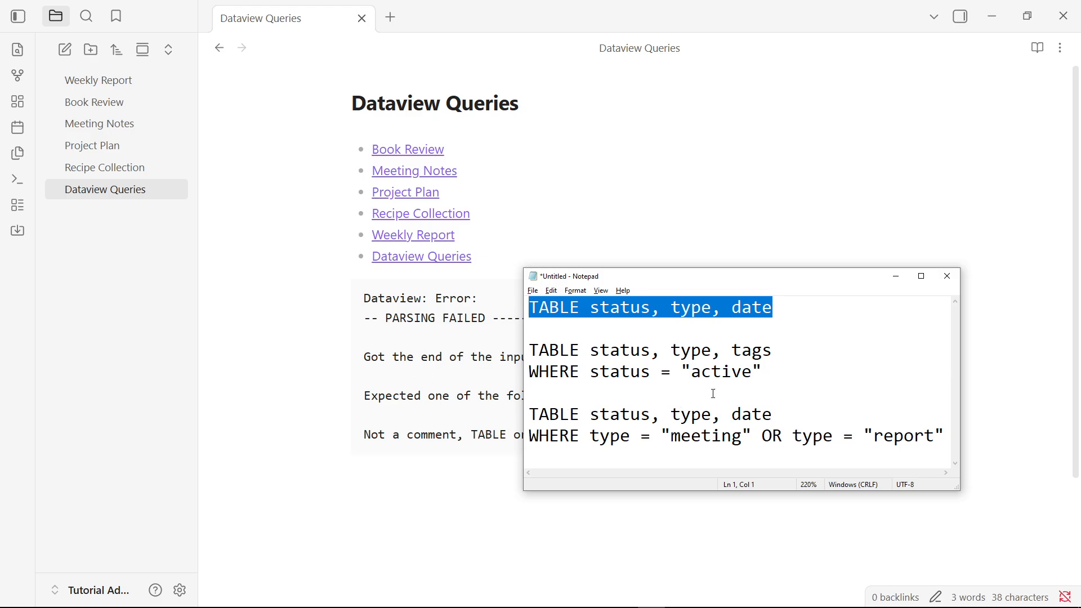
left_click(895, 277)
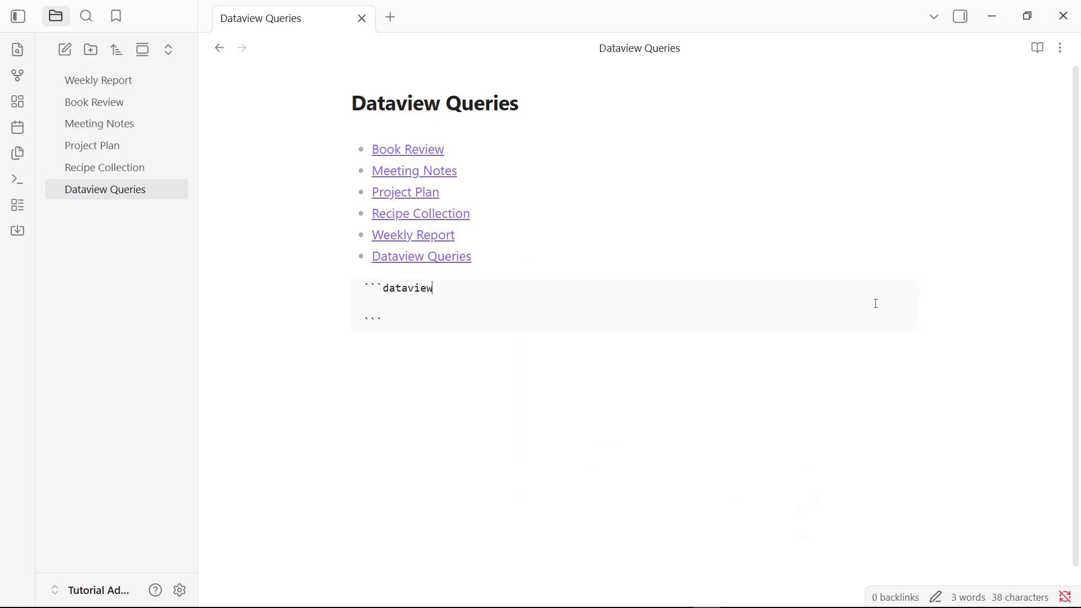
left_click(471, 304)
key("ctrl+v")
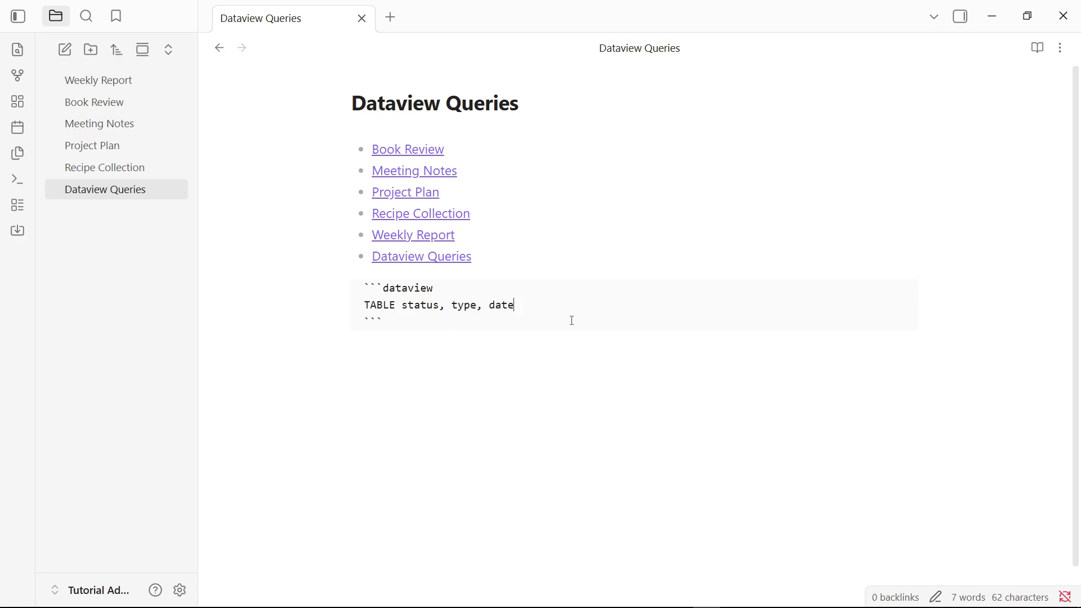
key("ctrl+e")
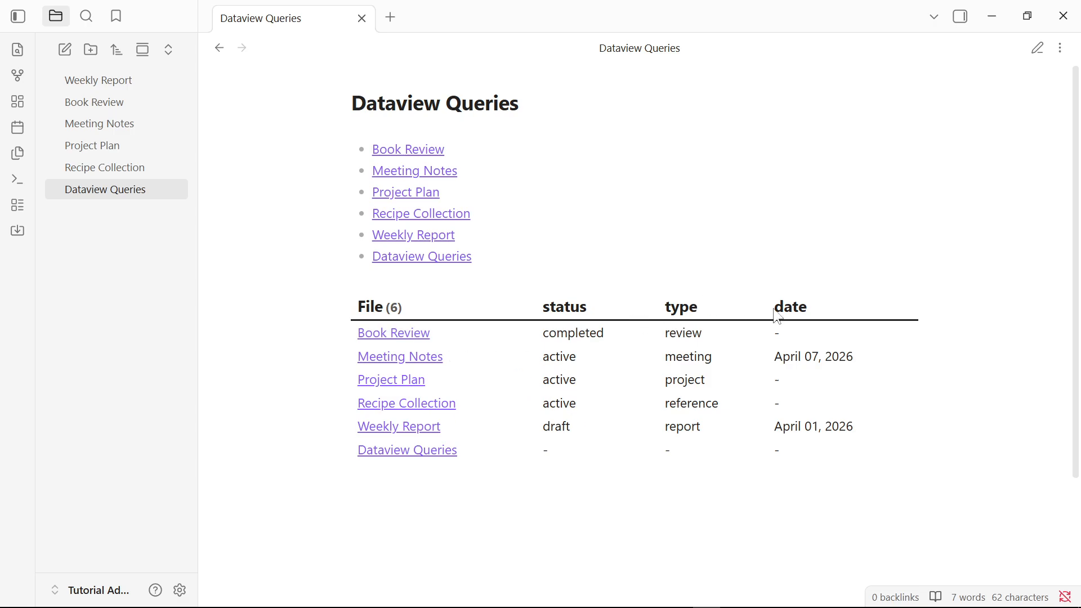
scroll(803, 400, "down", 3)
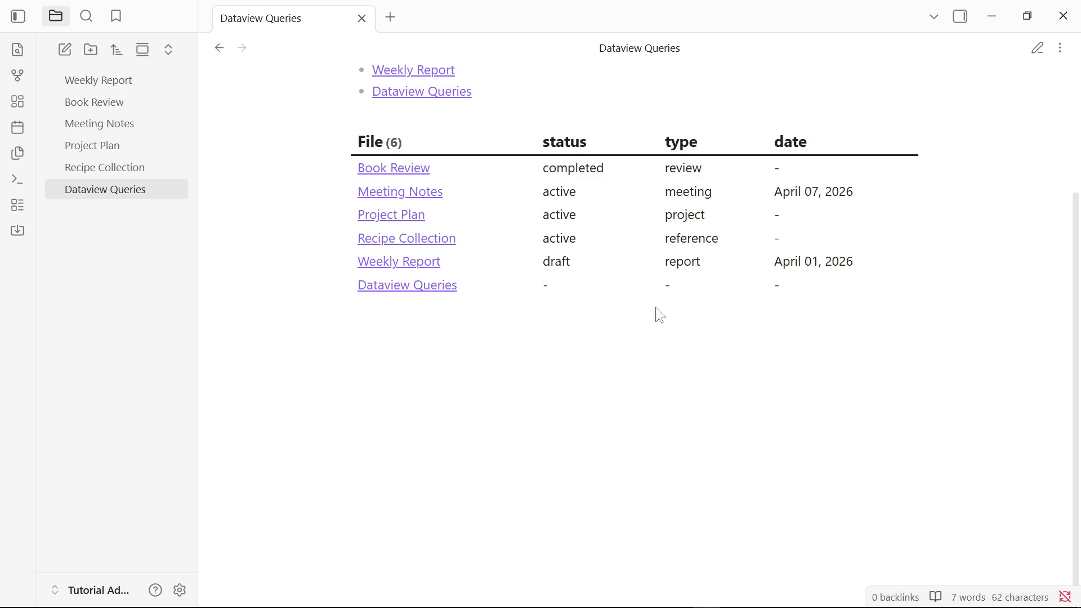
scroll(589, 242, "up", 2)
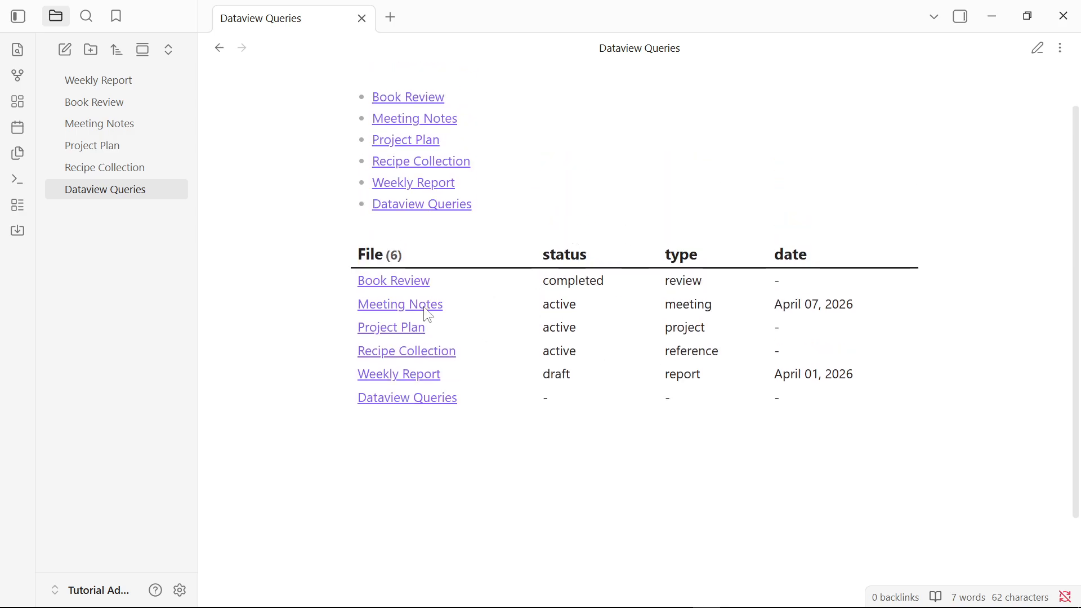
Step: Return the note to editing view and start a third, empty dataview code block below the table query
key("ctrl+e")
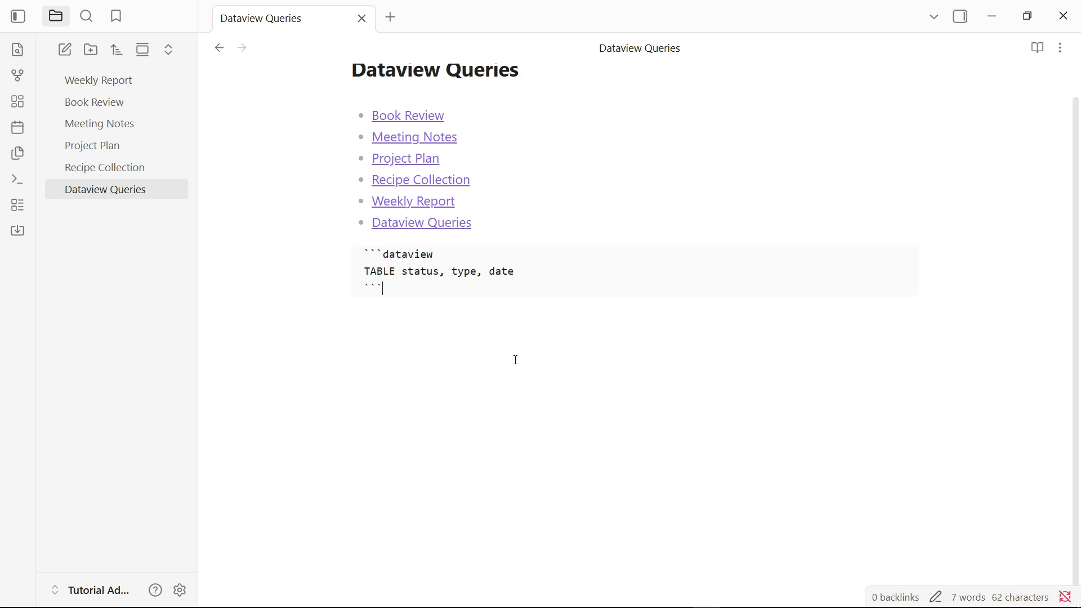
double_click(389, 289)
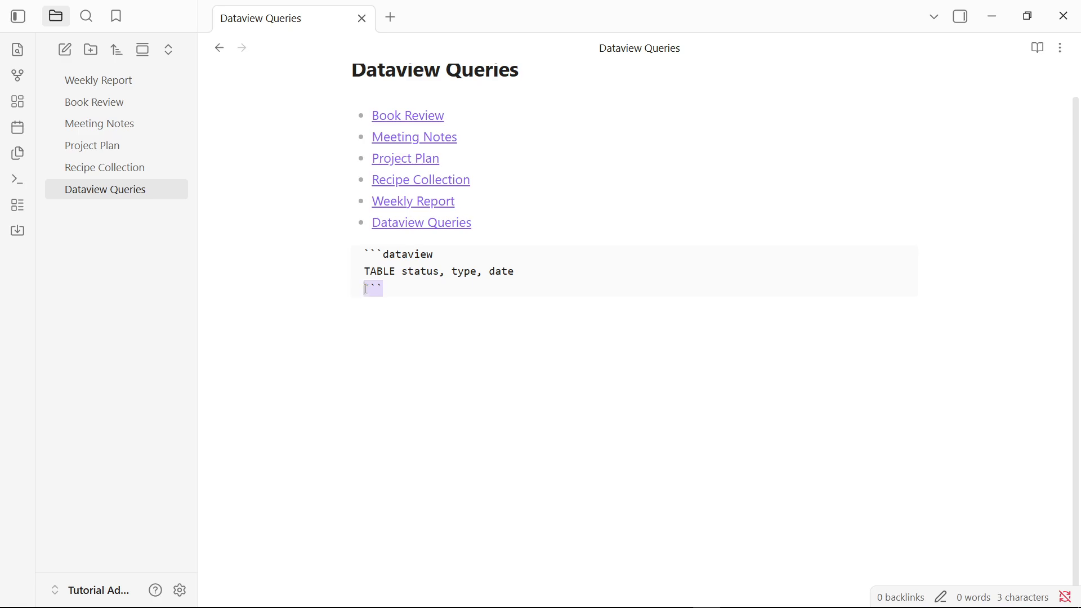
left_click(392, 288)
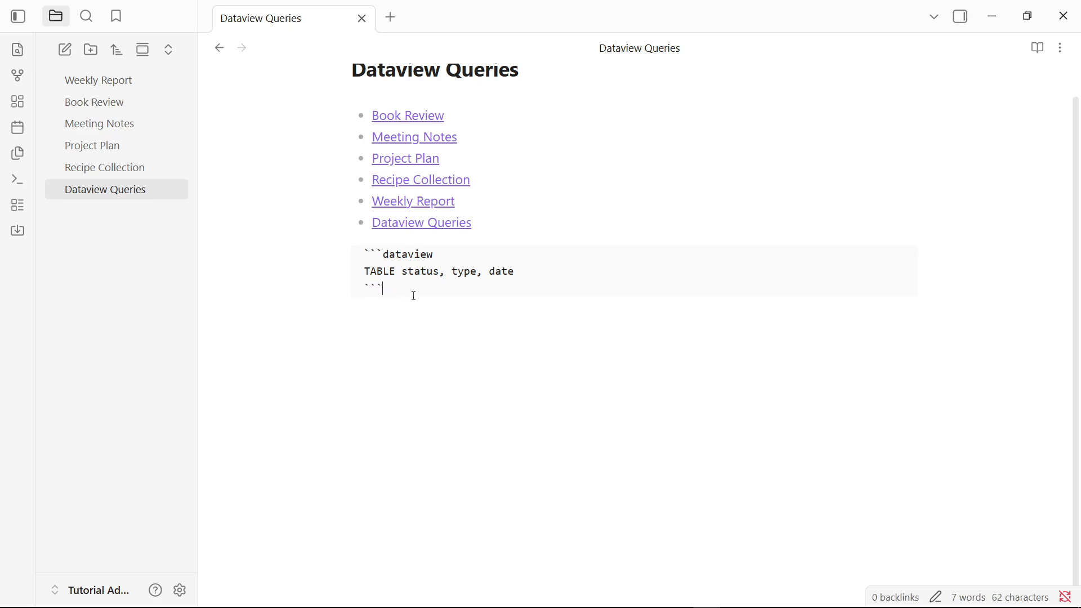
key("Return")
mouse_move(393, 299)
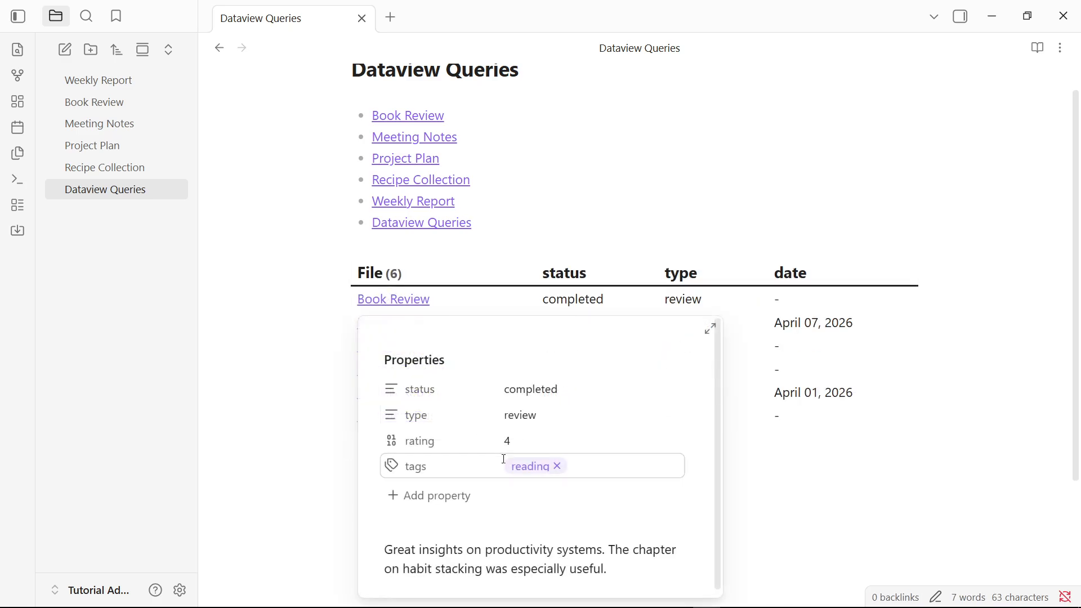
type("```")
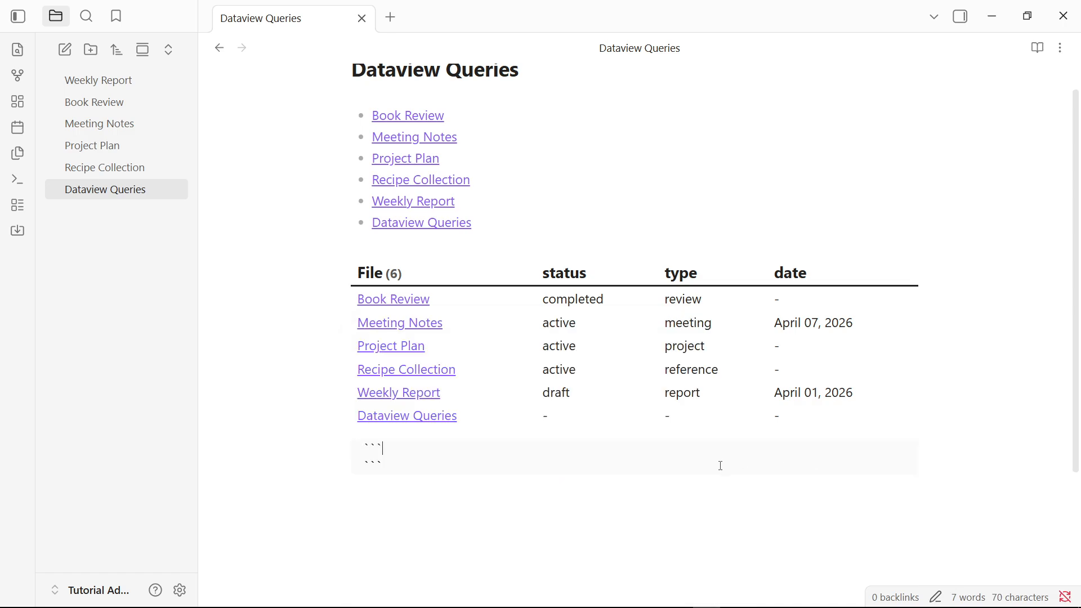
type("dataview")
key("Down")
key("Down")
Step: Copy the query TABLE status, type, tags WHERE status = "active" from Notepad into the third dataview block
key("alt+Tab")
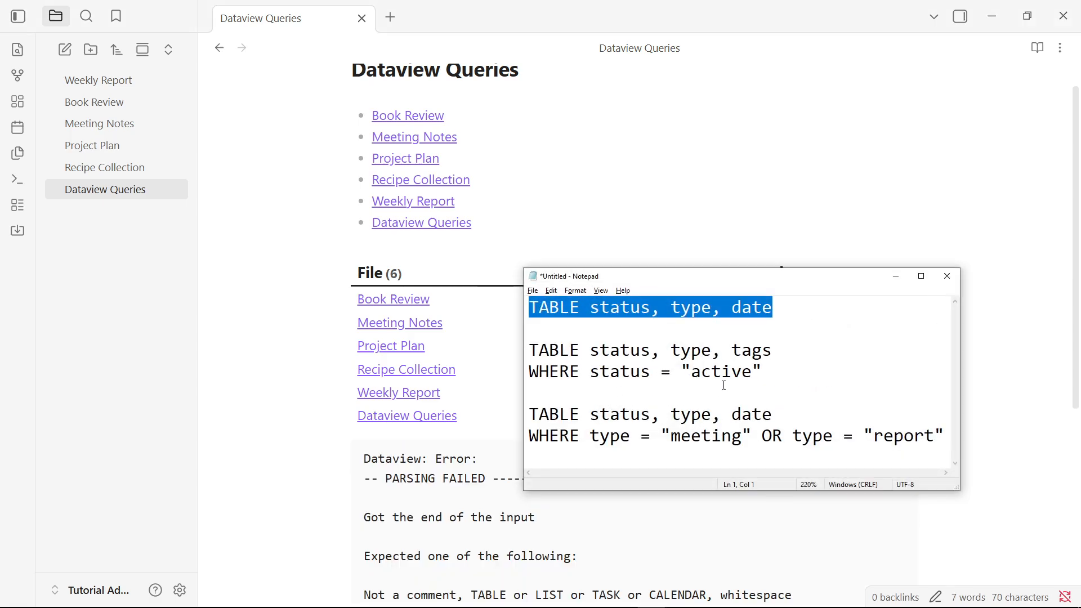
left_click_drag(766, 370, 530, 350)
key("ctrl+c")
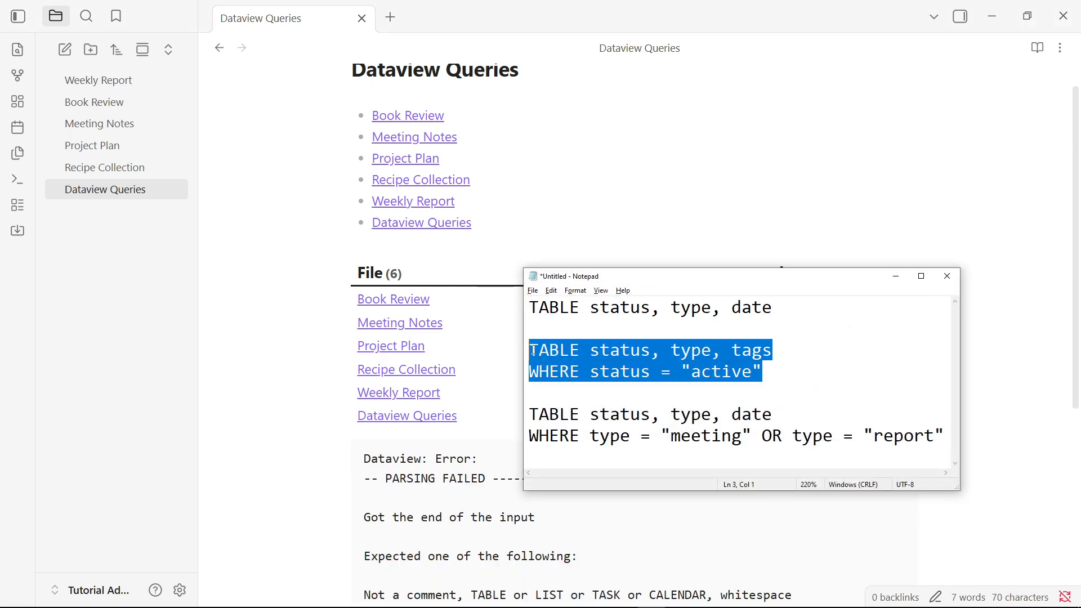
left_click(502, 423)
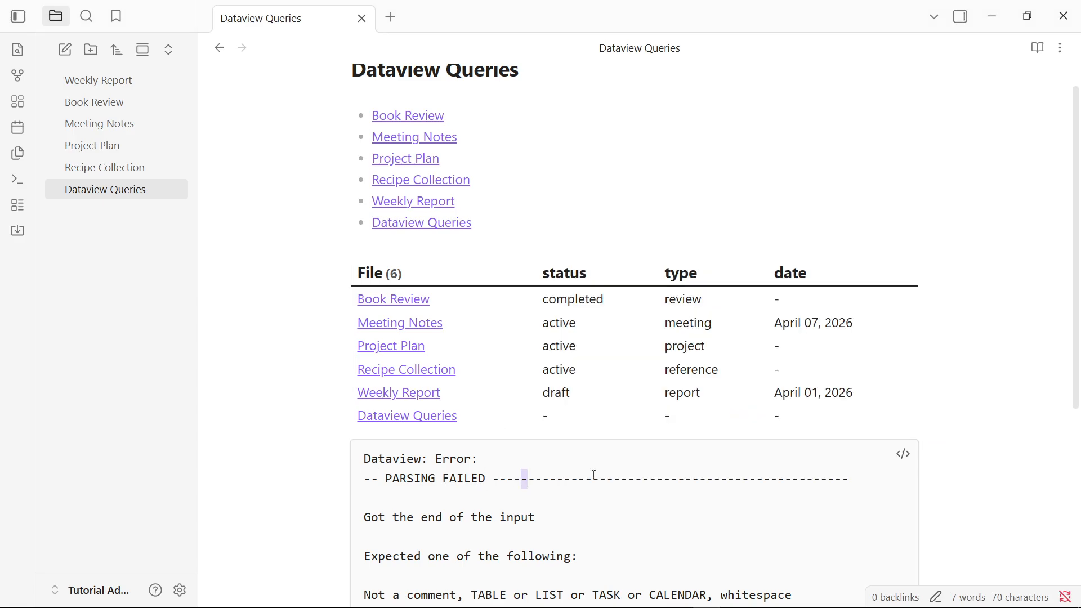
left_click(889, 455)
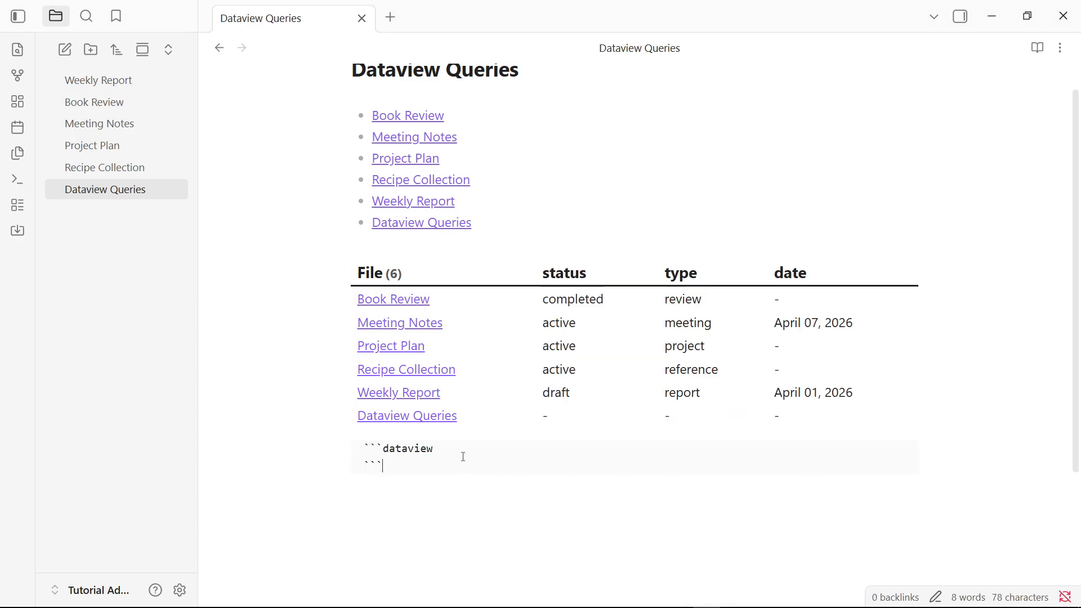
key("Return")
key("ctrl+v")
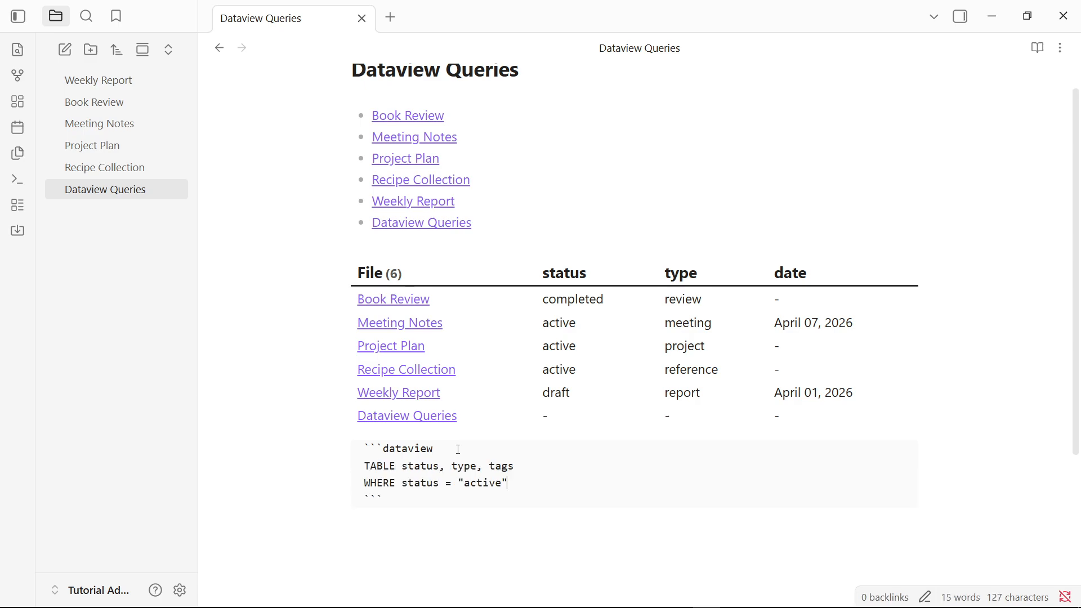
Step: Review the third block's WHERE line, then render its table by adding a line below and check the column headings
left_click_drag(509, 482, 376, 482)
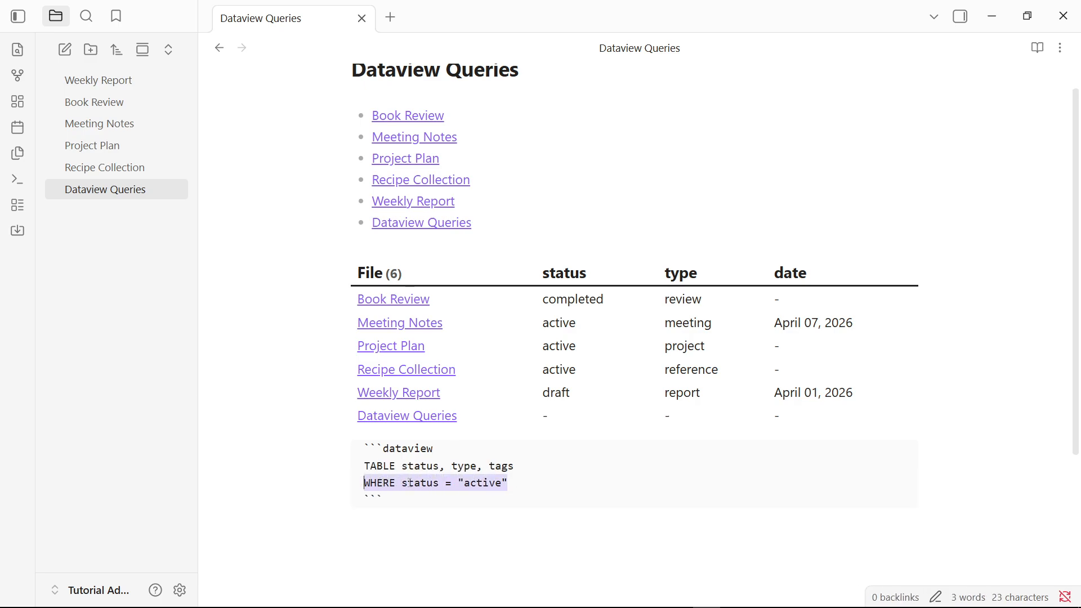
left_click(526, 483)
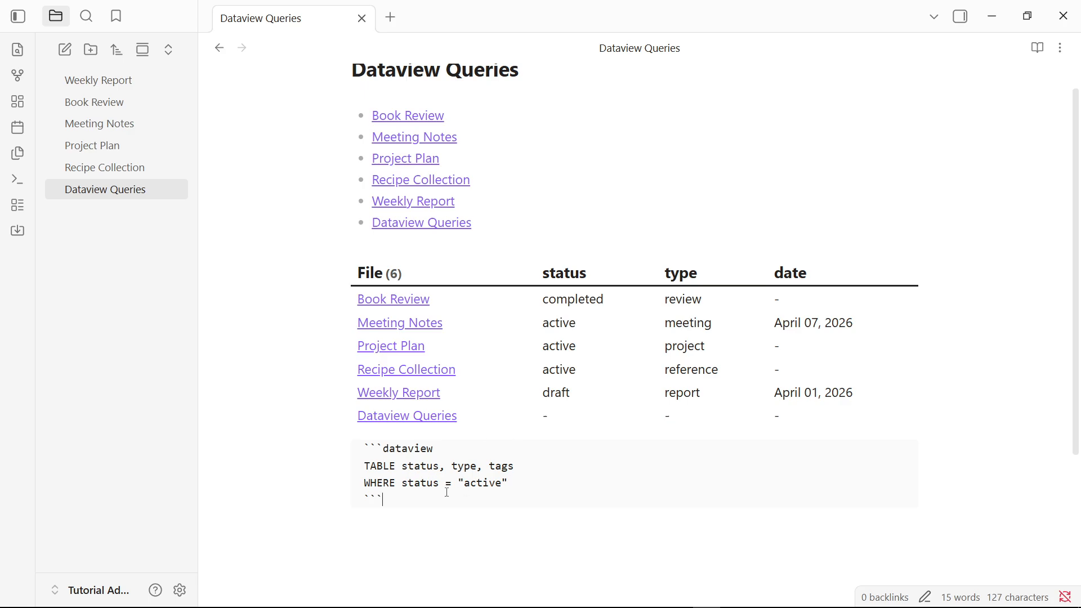
scroll(439, 485, "down", 2)
key("Return")
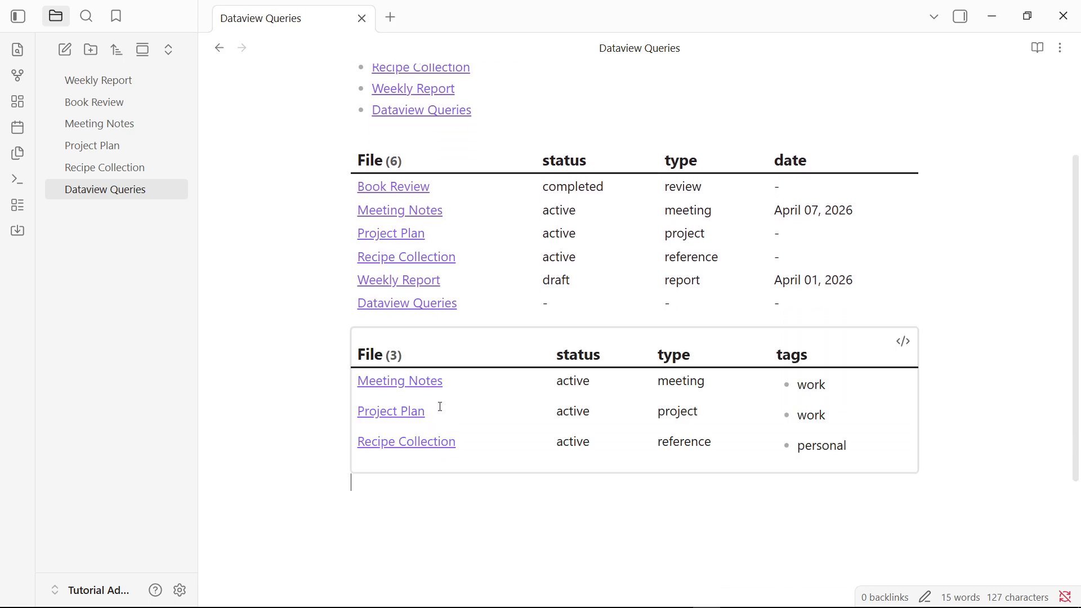
scroll(439, 406, "down", 1)
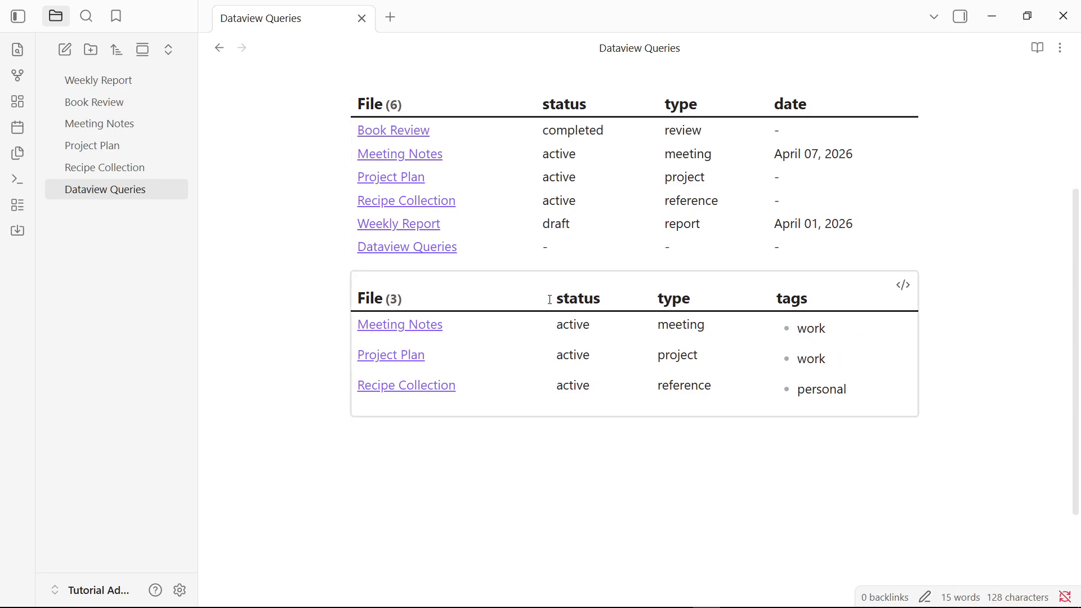
left_click_drag(550, 299, 763, 301)
double_click(791, 300)
left_click(717, 308)
Step: Add a fourth dataview block containing Notepad's query TABLE status, type, date WHERE type = "meeting" OR type = "report"
left_click(496, 422)
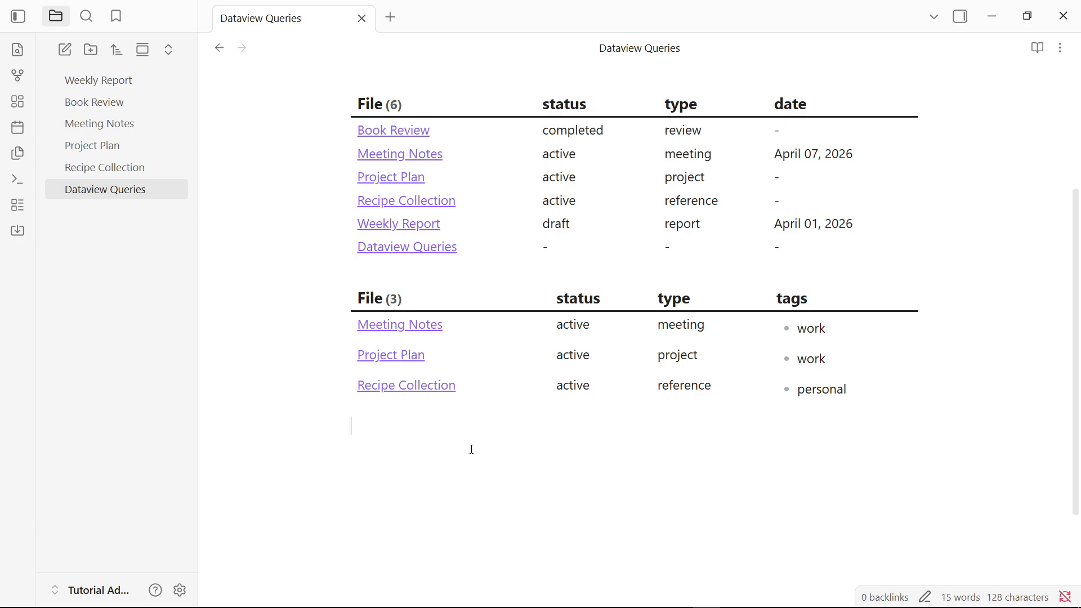
type("```dataview")
key("Return")
key("alt+Tab")
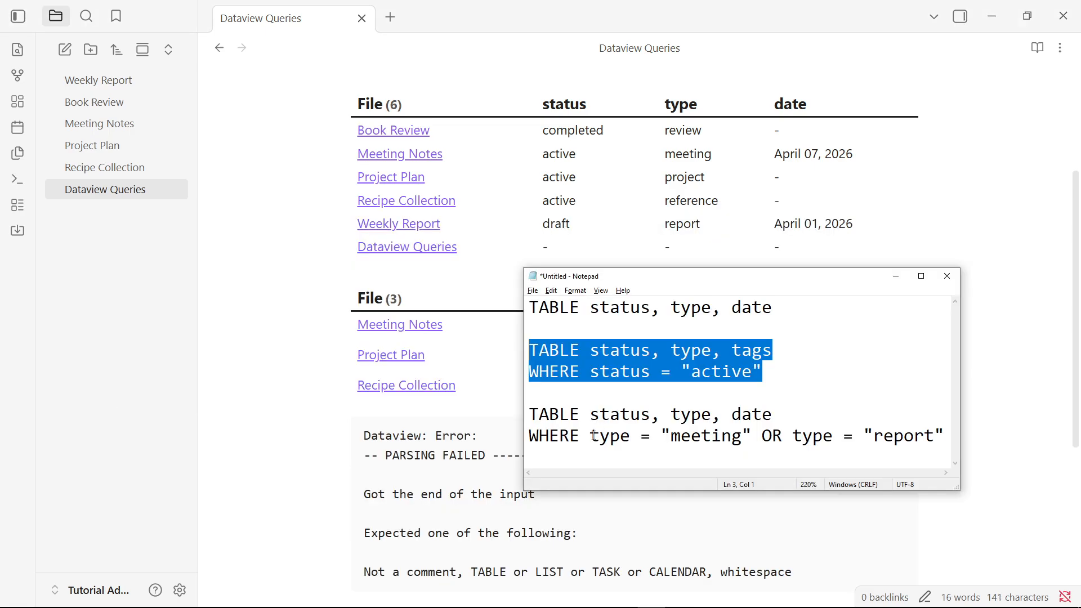
left_click_drag(947, 444, 529, 416)
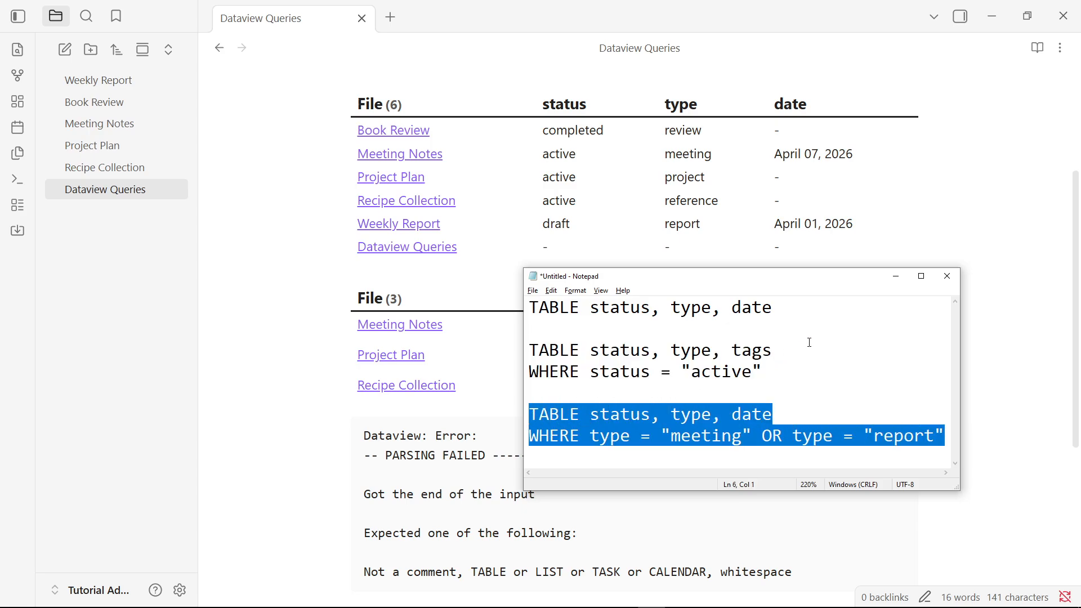
key("ctrl+c")
key("alt+Tab")
scroll(531, 419, "down", 2)
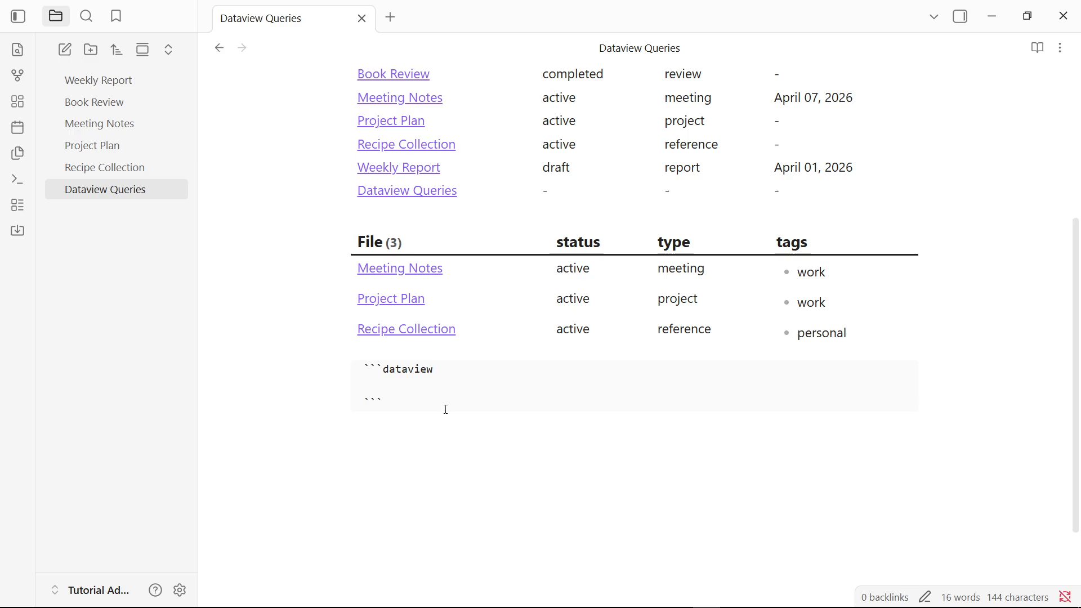
key("ctrl+v")
Step: Review the fourth query's OR condition and add a line below the block to render its table
double_click(364, 403)
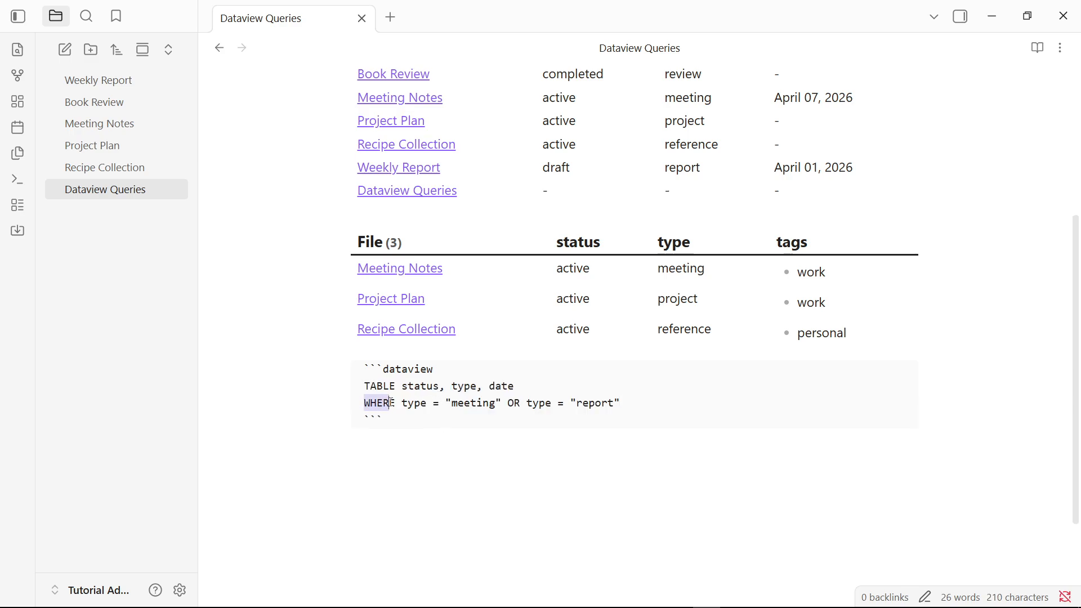
left_click_drag(407, 403, 635, 405)
left_click(515, 404)
left_click(635, 405)
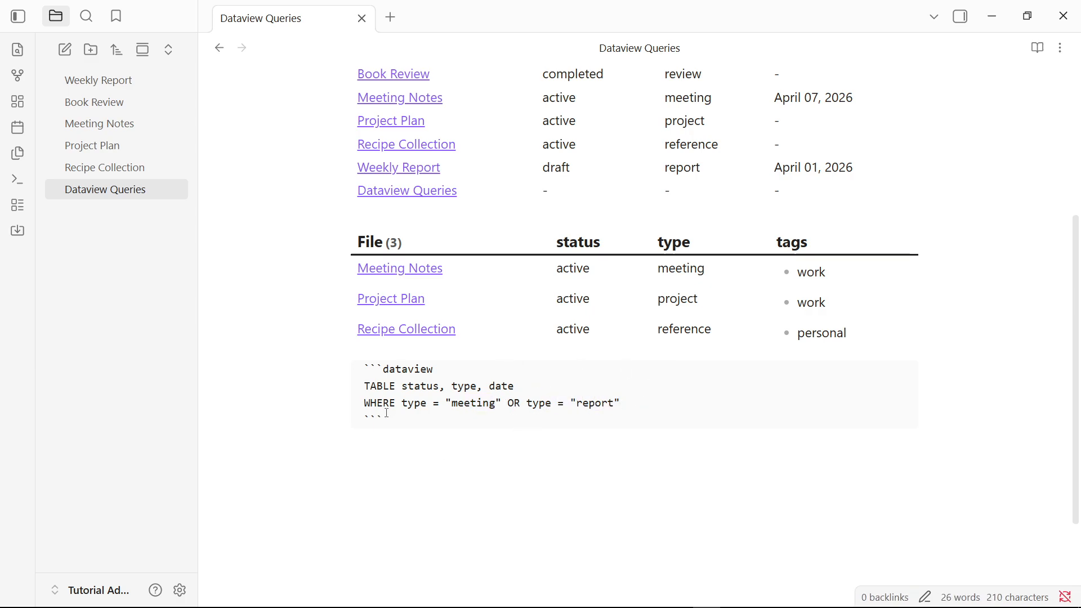
key("Return")
mouse_move(399, 438)
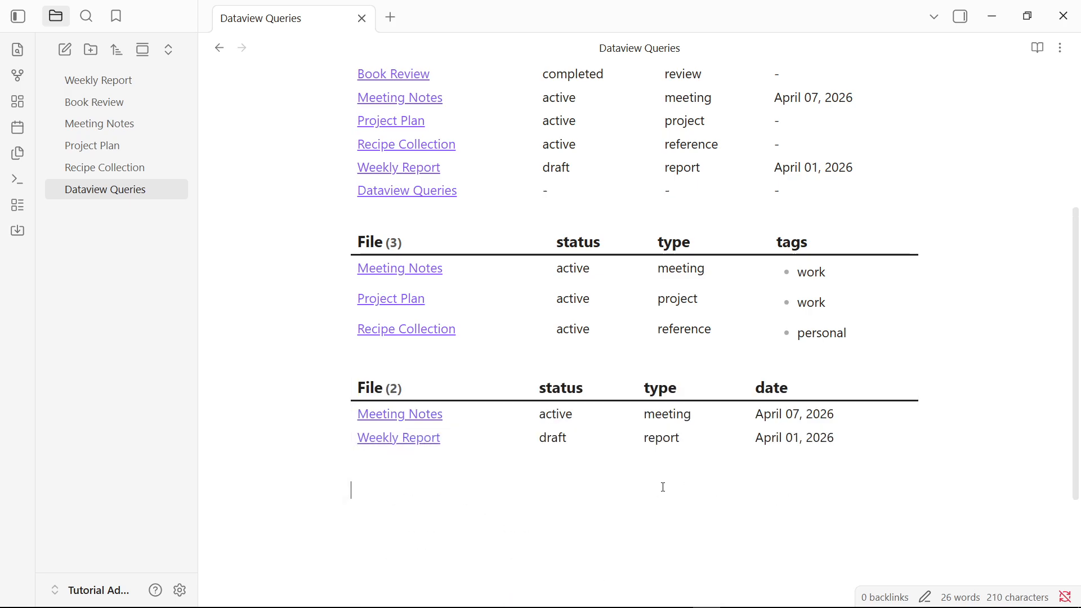
scroll(592, 478, "down", 2)
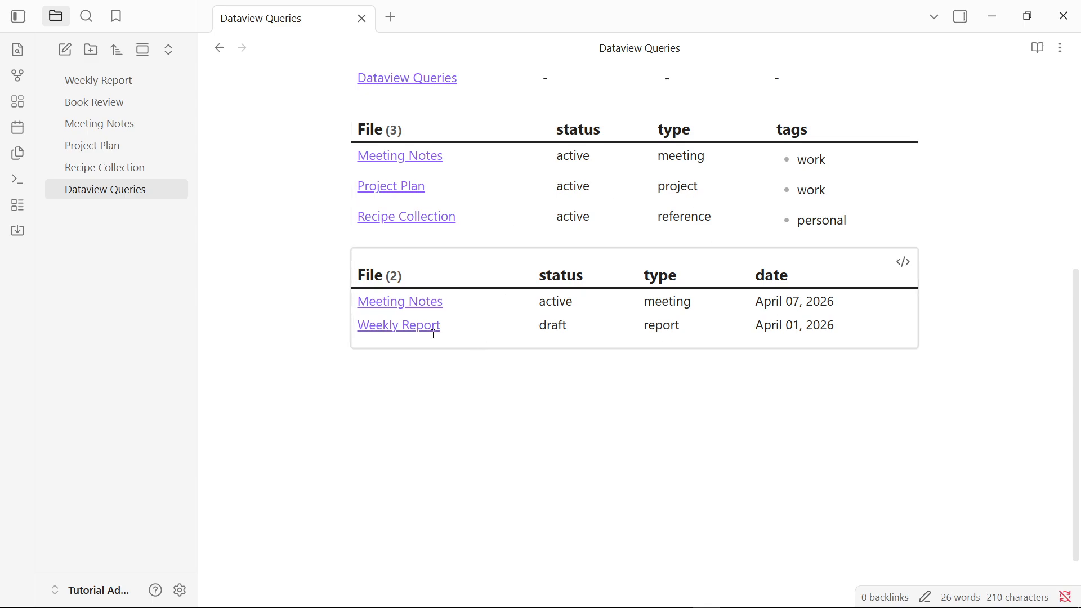
mouse_move(405, 313)
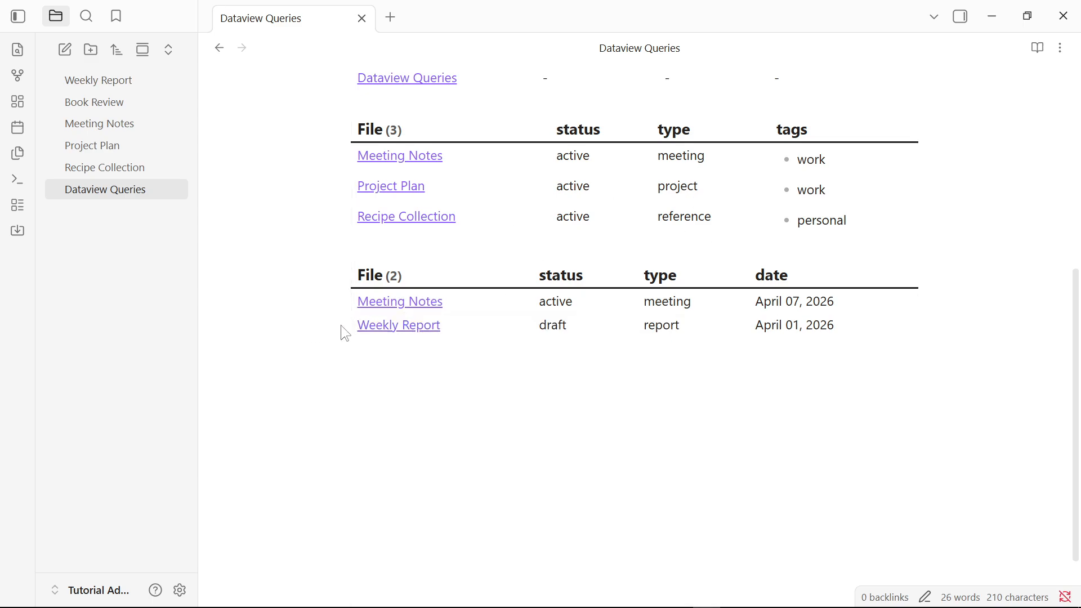
Step: Look through the rendered list and all three tables, examining their property columns and the Weekly Report's status in the last table
scroll(565, 325, "up", 3)
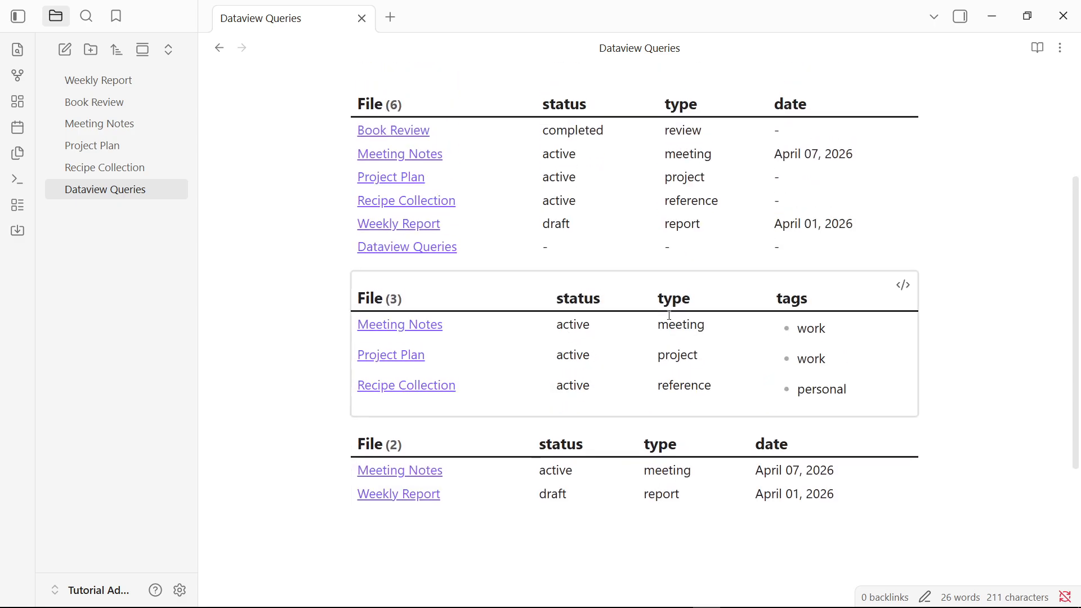
scroll(569, 350, "up", 2)
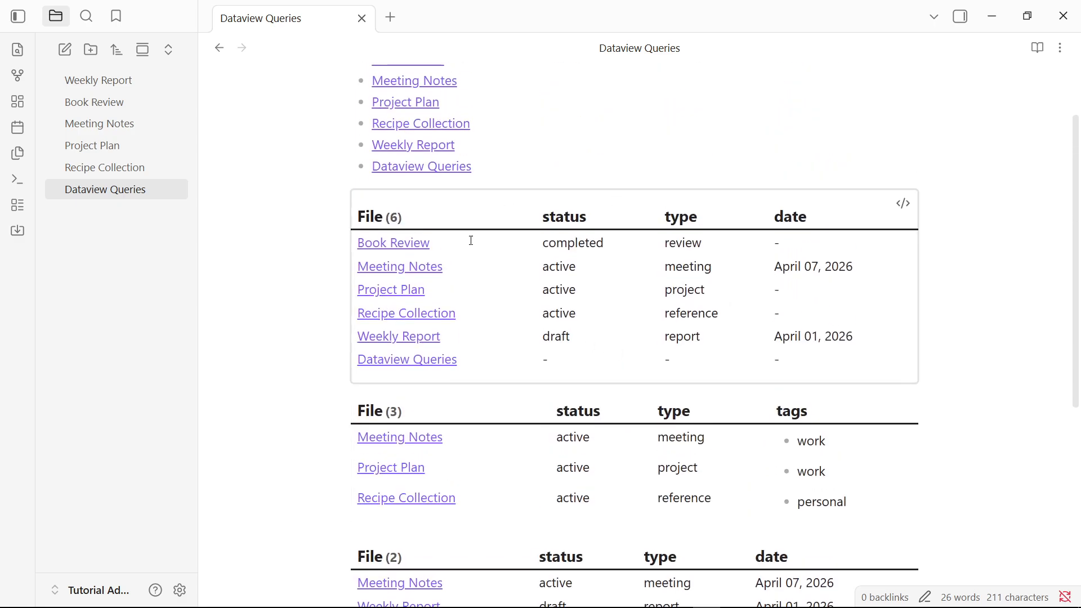
scroll(585, 281, "down", 2)
scroll(616, 297, "up", 4)
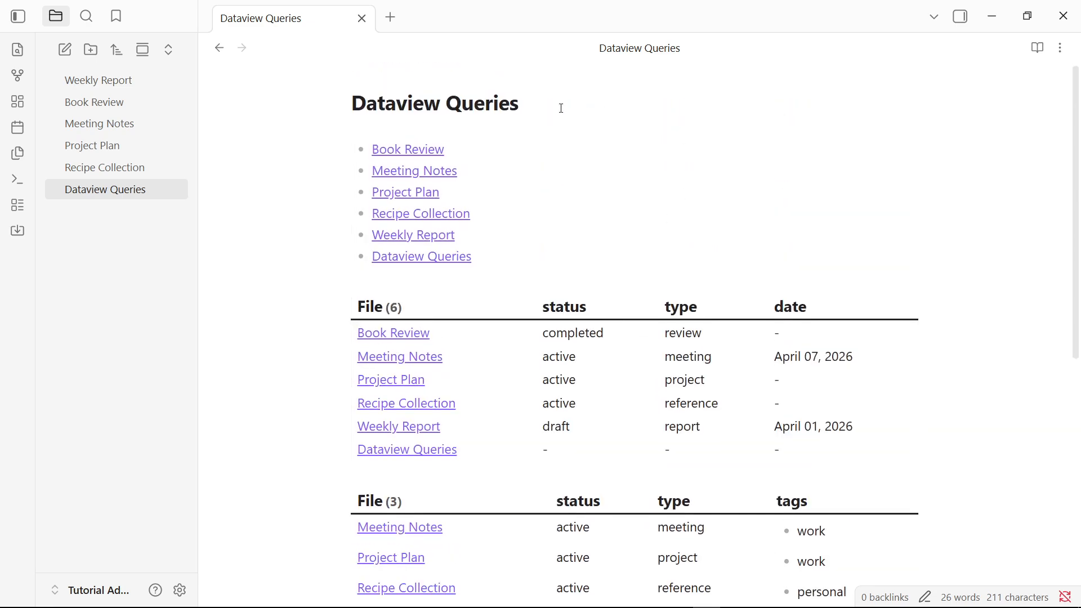
scroll(642, 228, "down", 2)
scroll(507, 226, "up", 2)
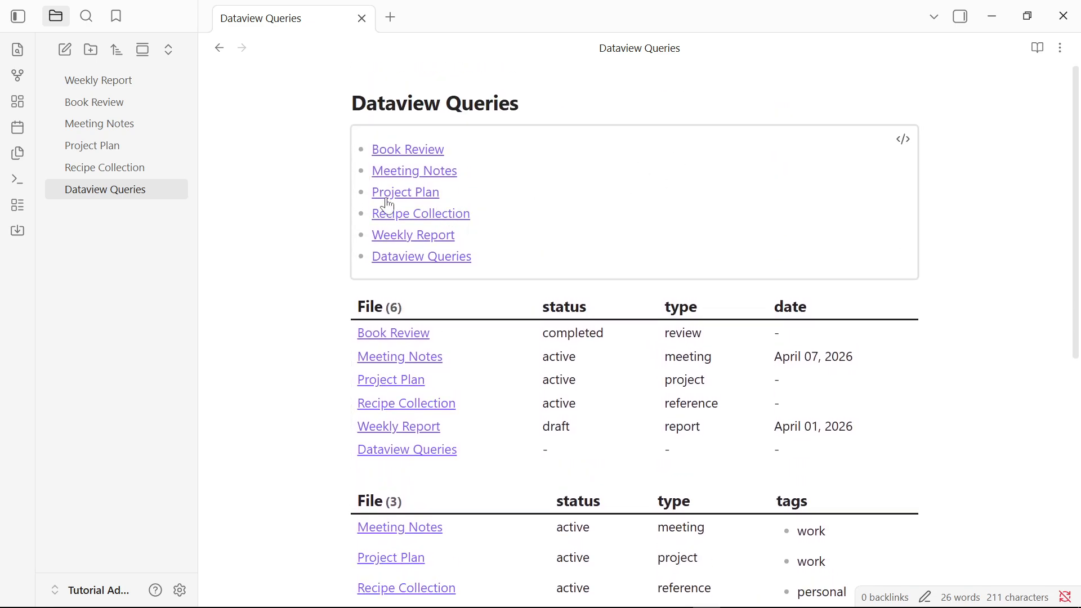
scroll(467, 400, "down", 1)
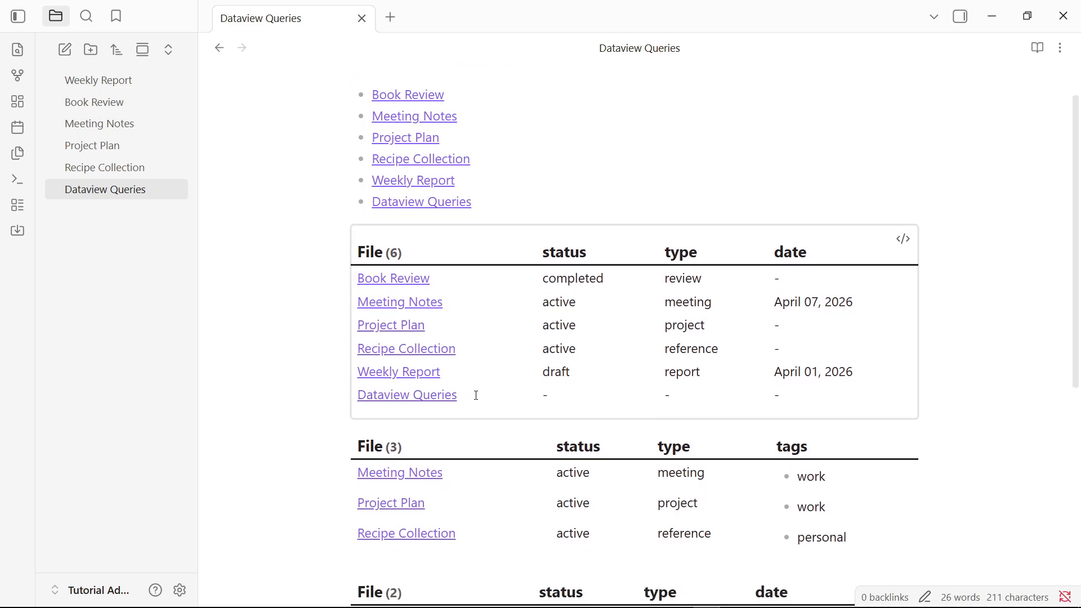
left_click_drag(544, 250, 702, 277)
scroll(603, 350, "down", 3)
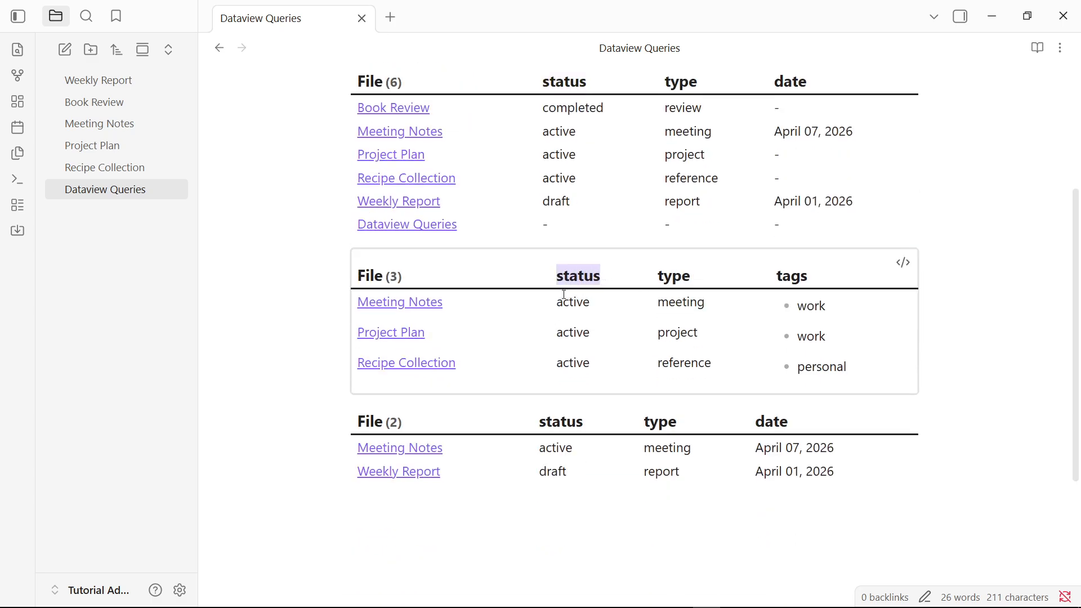
left_click(591, 327)
scroll(555, 410, "down", 1)
left_click_drag(536, 420, 577, 423)
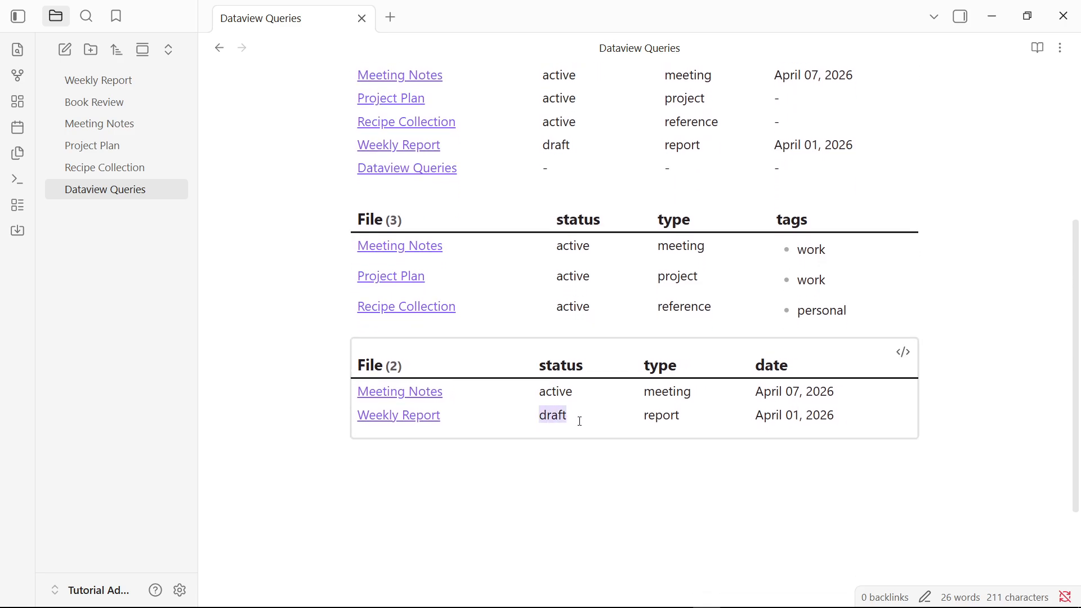
left_click(593, 421)
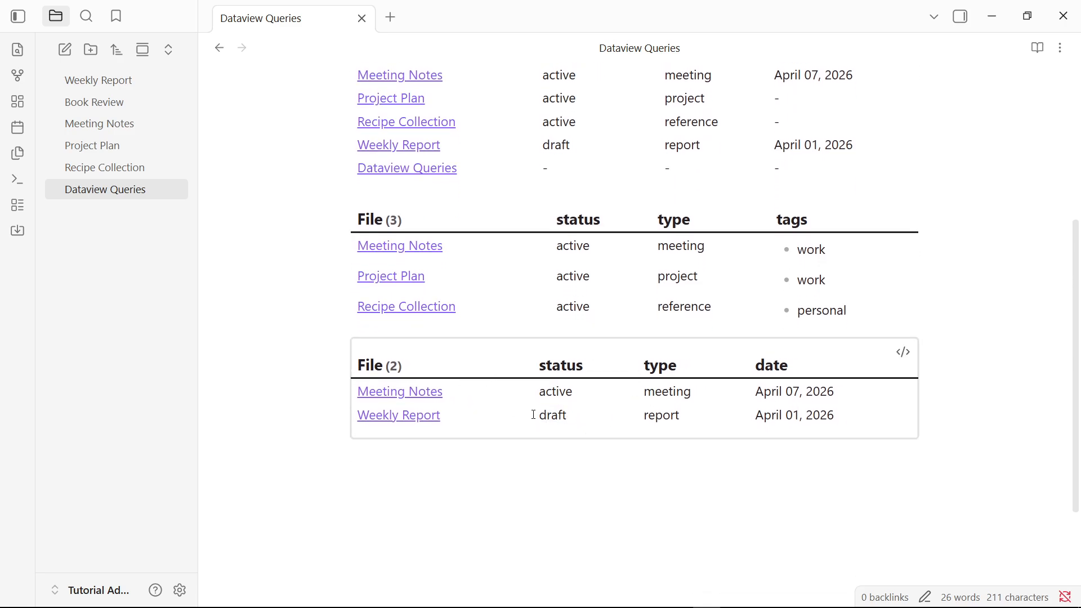